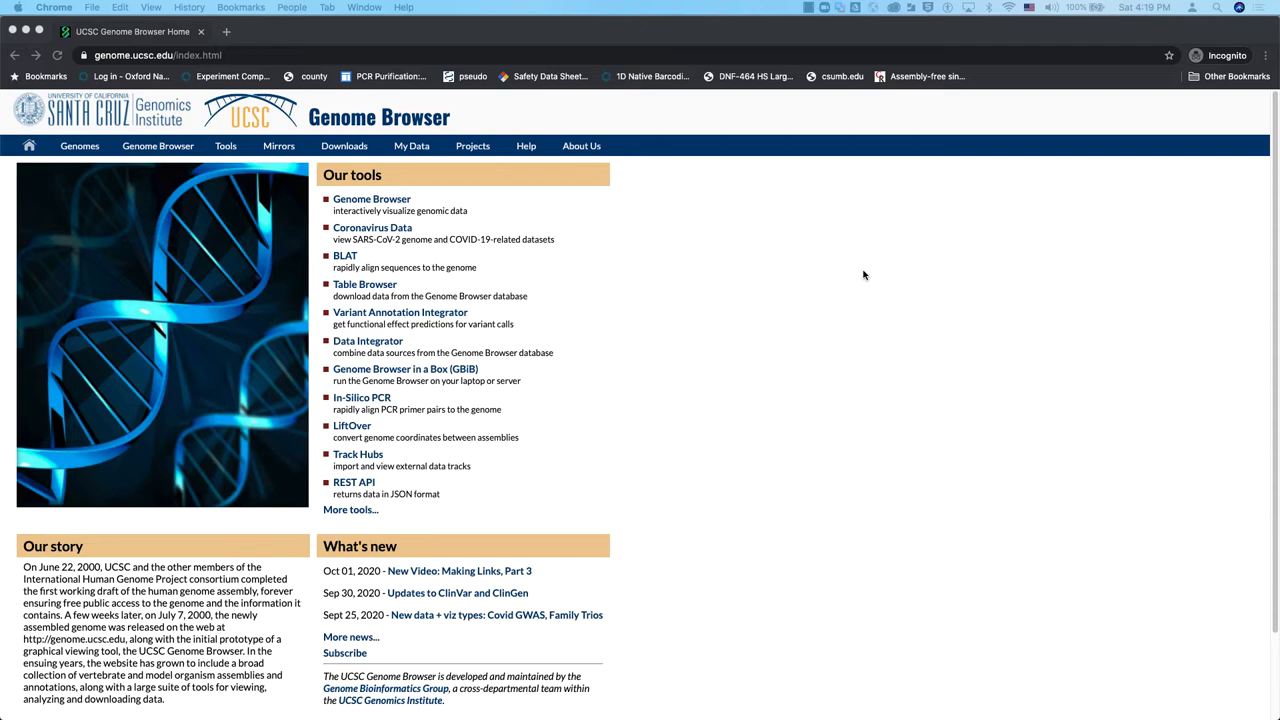
Open the Genome Browser gateway and load the human Dec. 2013 (GRCh38/hg38) assembly
left_click(377, 204)
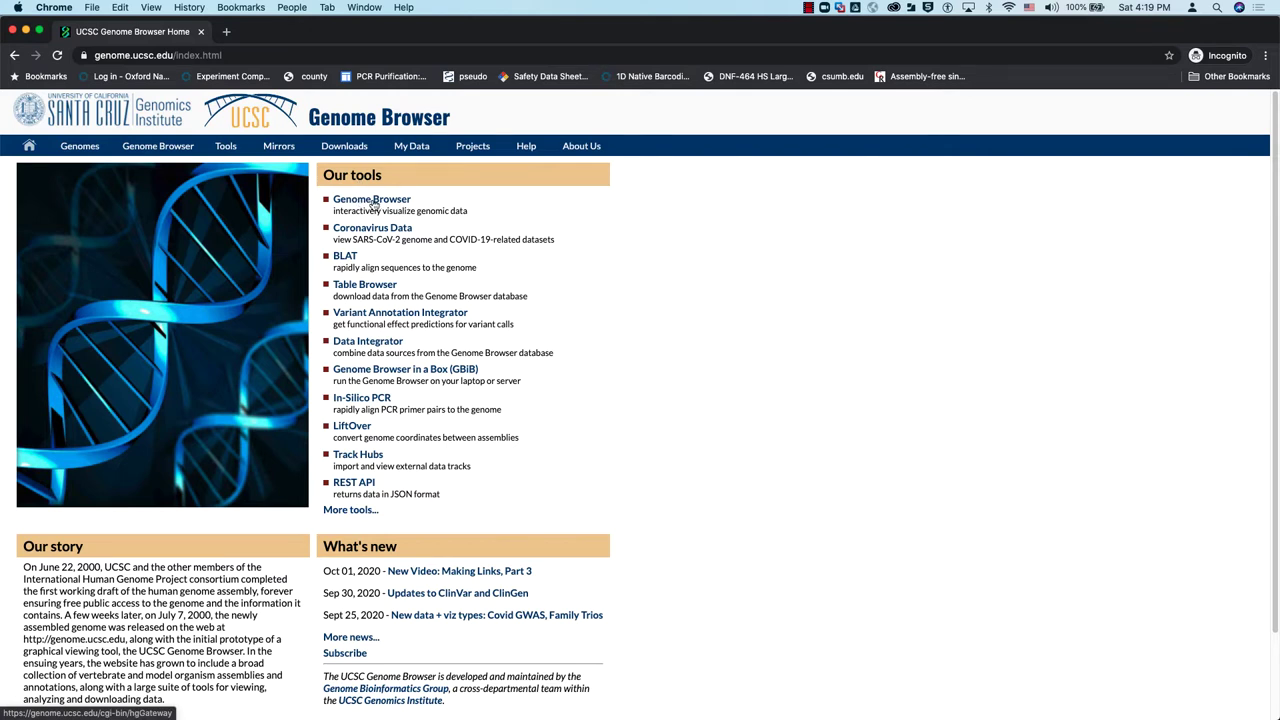
left_click(373, 203)
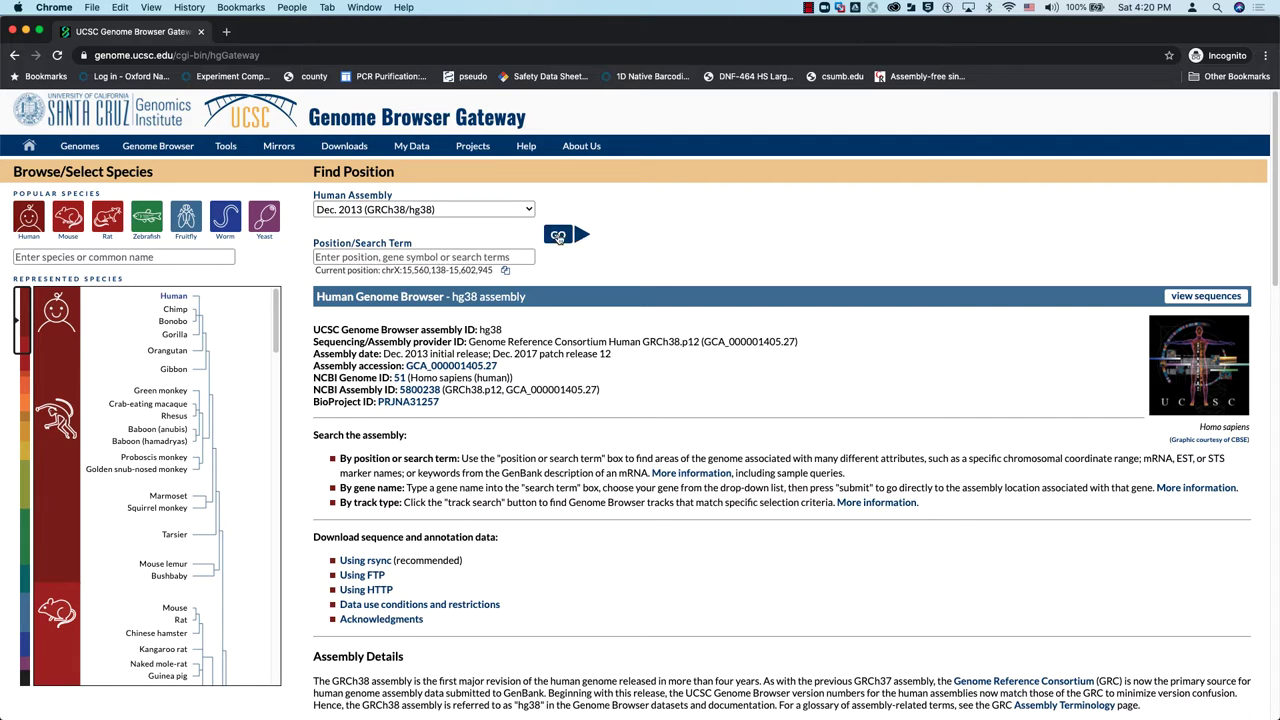
left_click(379, 212)
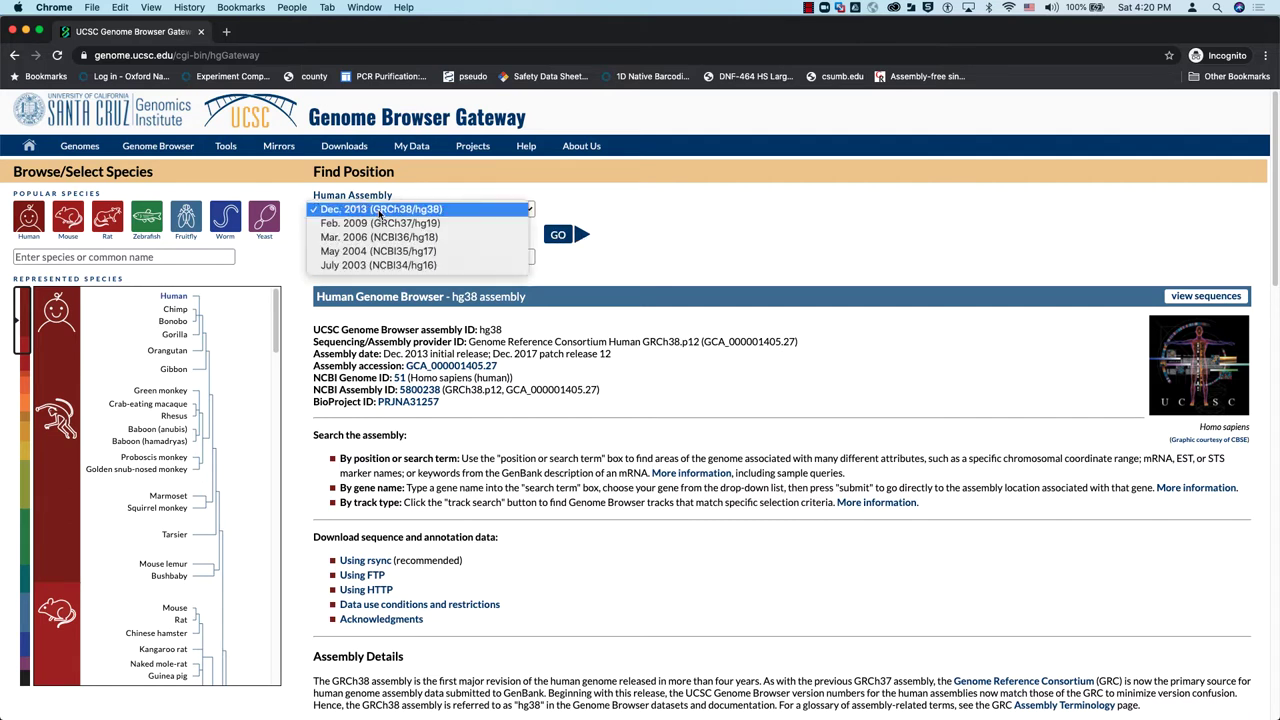
left_click(379, 211)
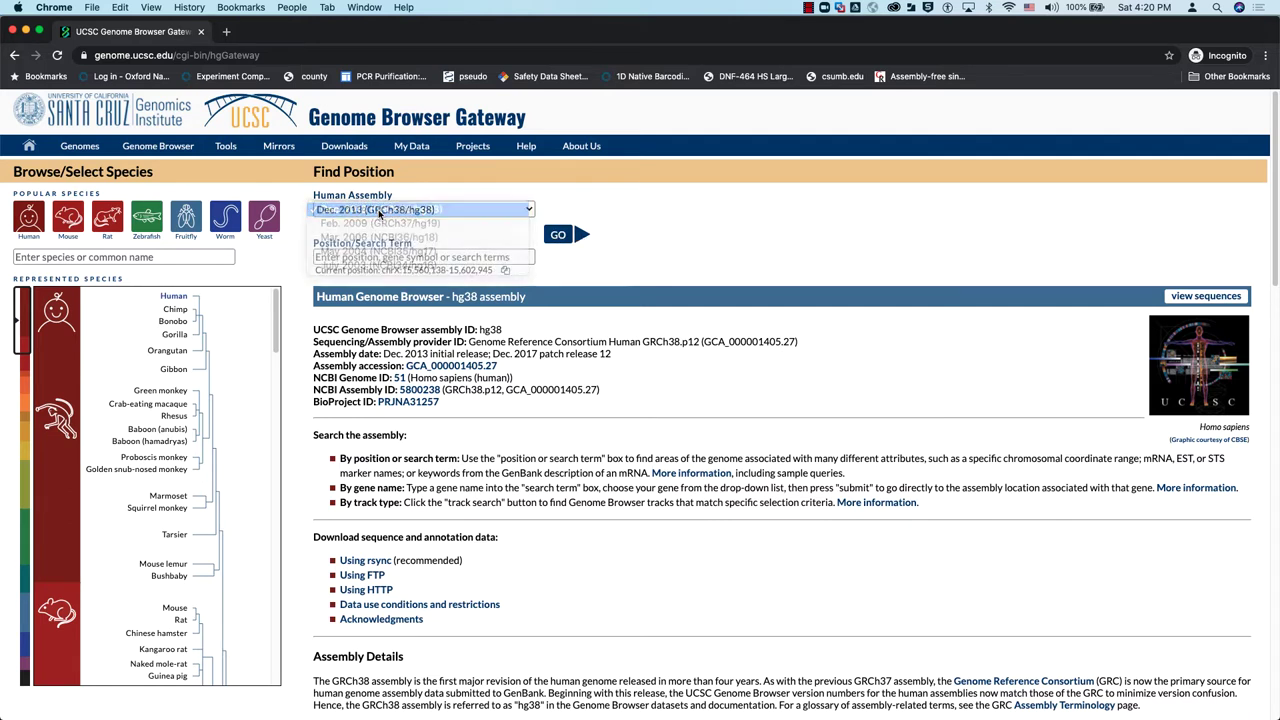
left_click(563, 236)
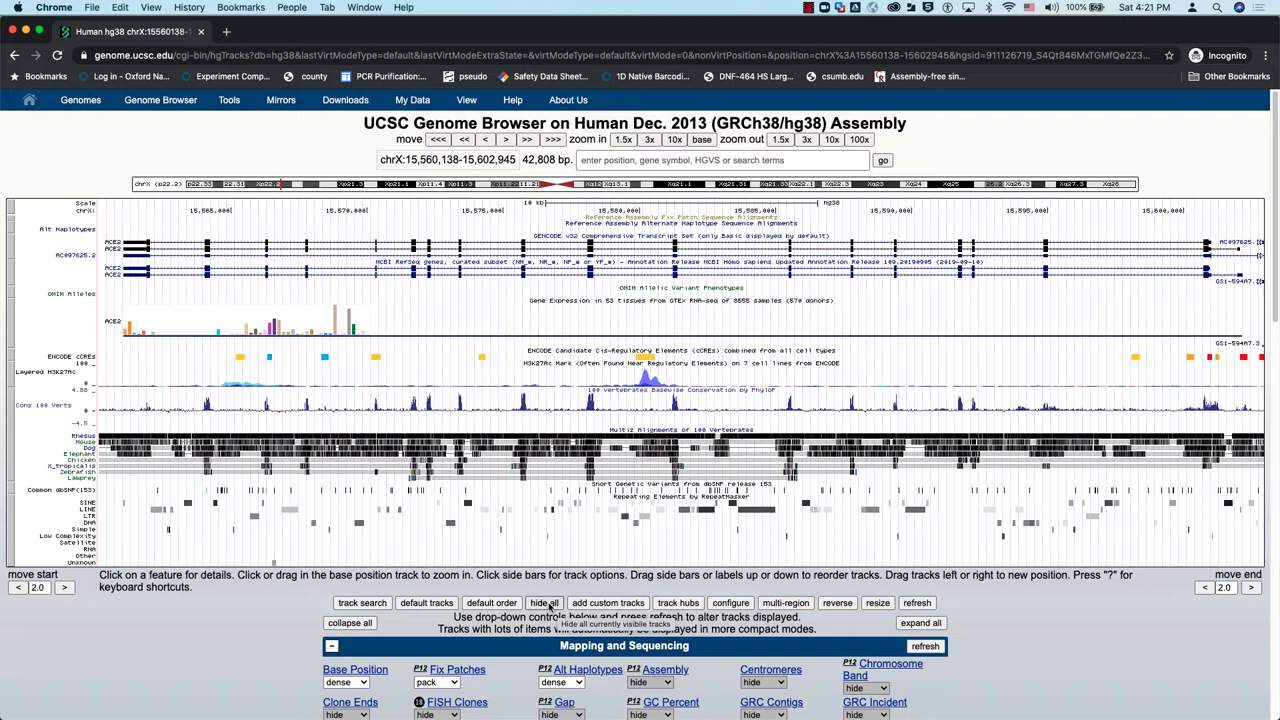
On the add custom tracks page, choose chrX.new.bed from the Fall2020 folder as the upload file
left_click(605, 603)
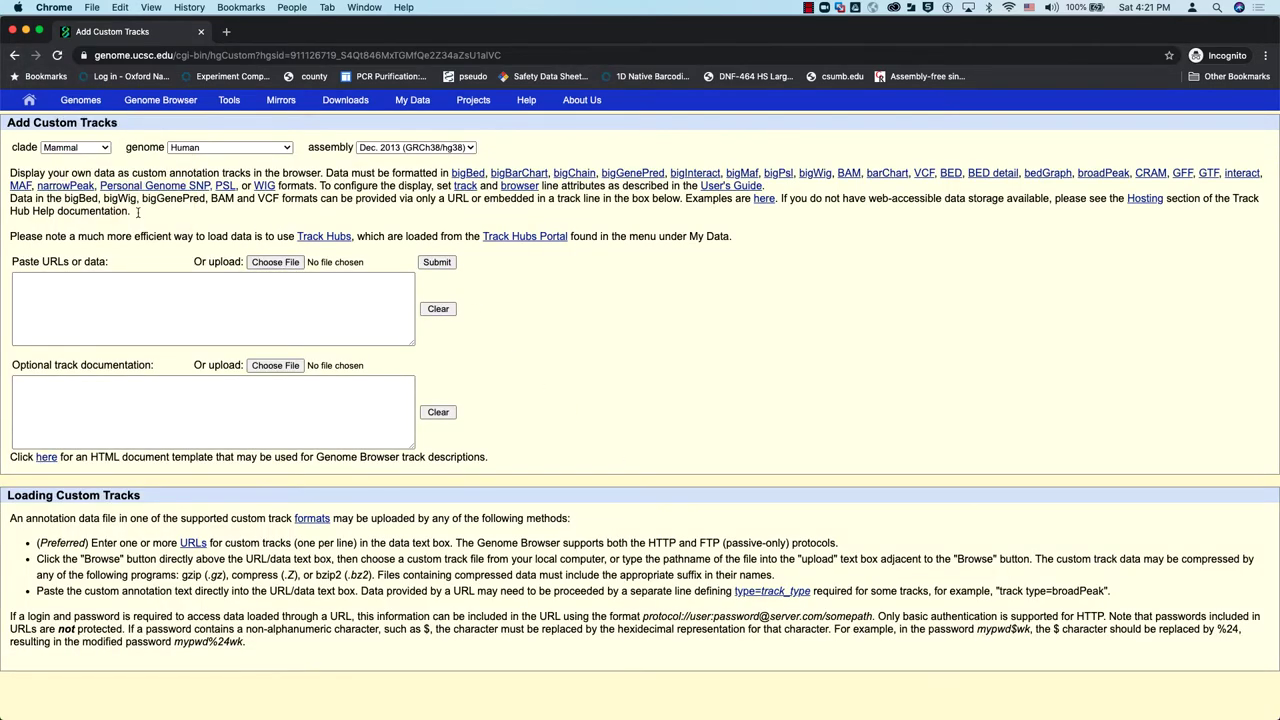
left_click(148, 284)
left_click(274, 264)
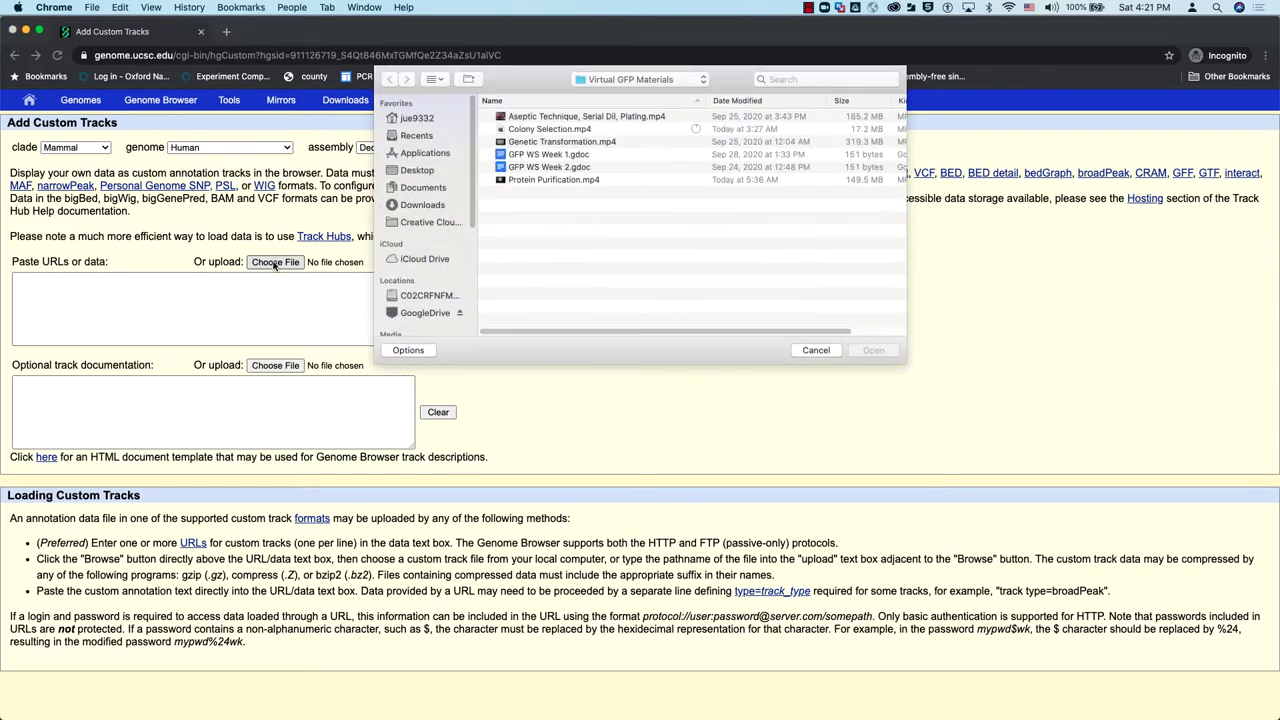
left_click(603, 80)
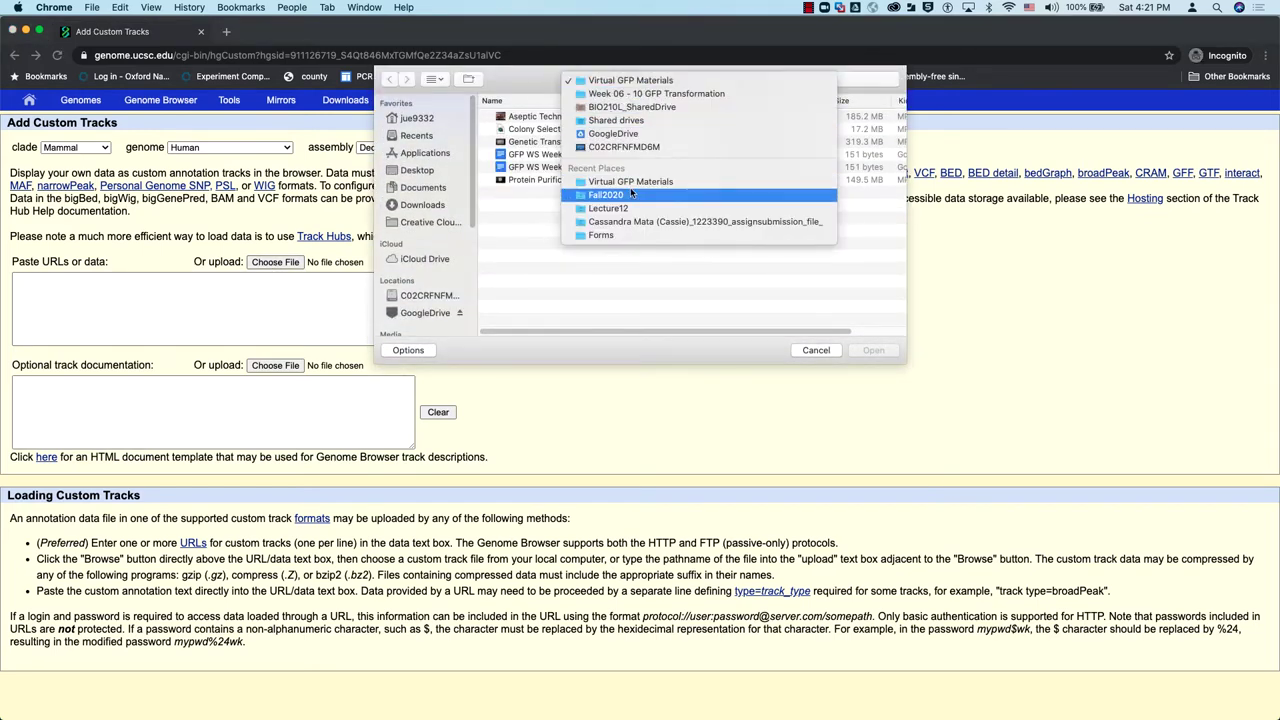
left_click(630, 187)
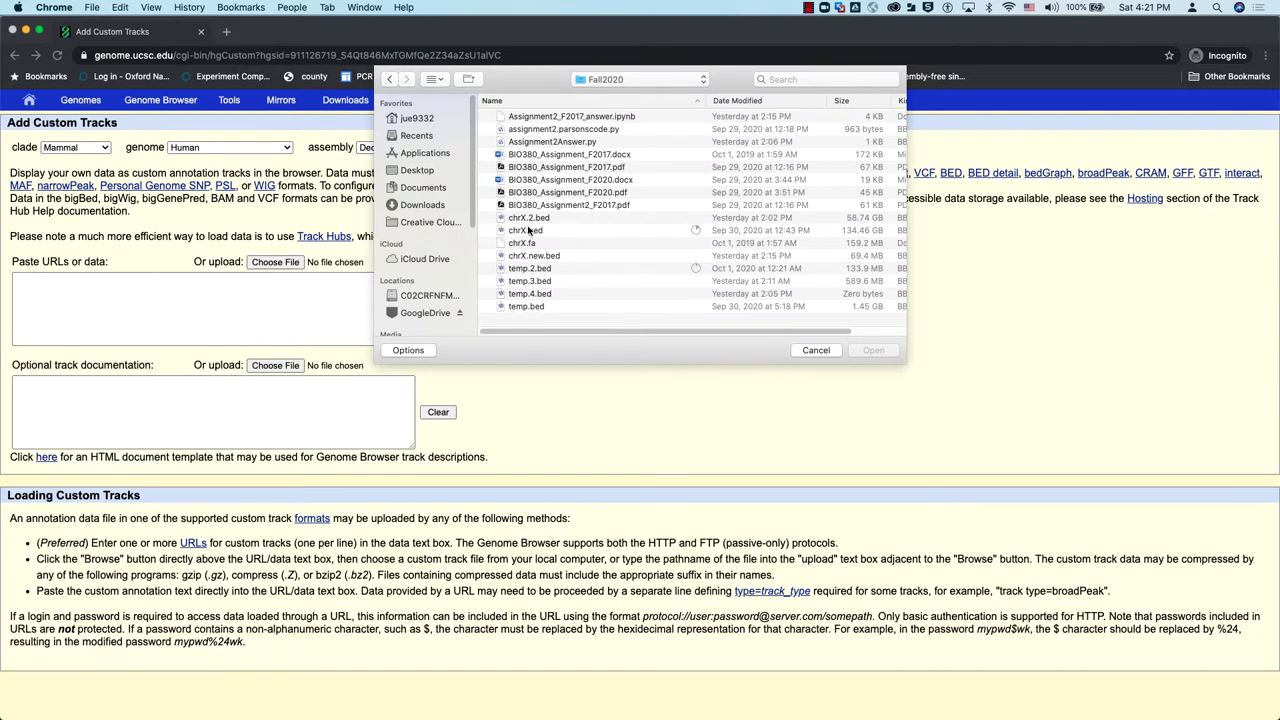
left_click(557, 257)
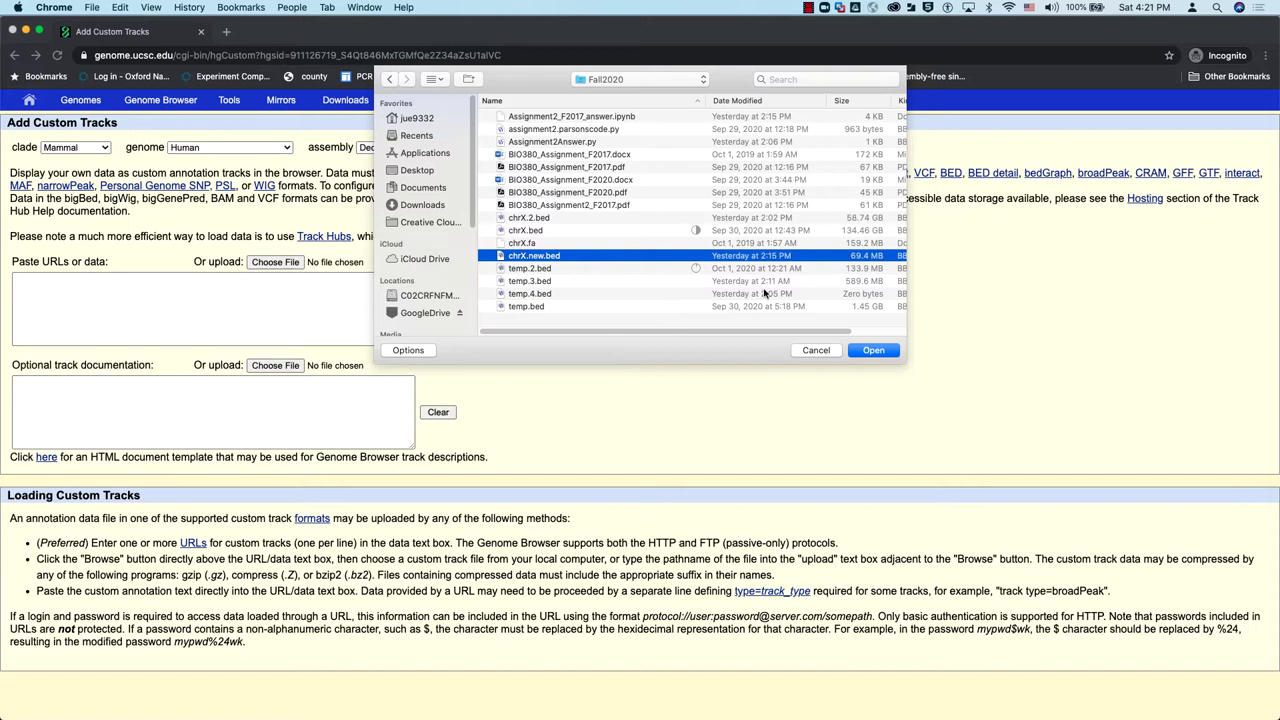
left_click(873, 351)
left_click(873, 351)
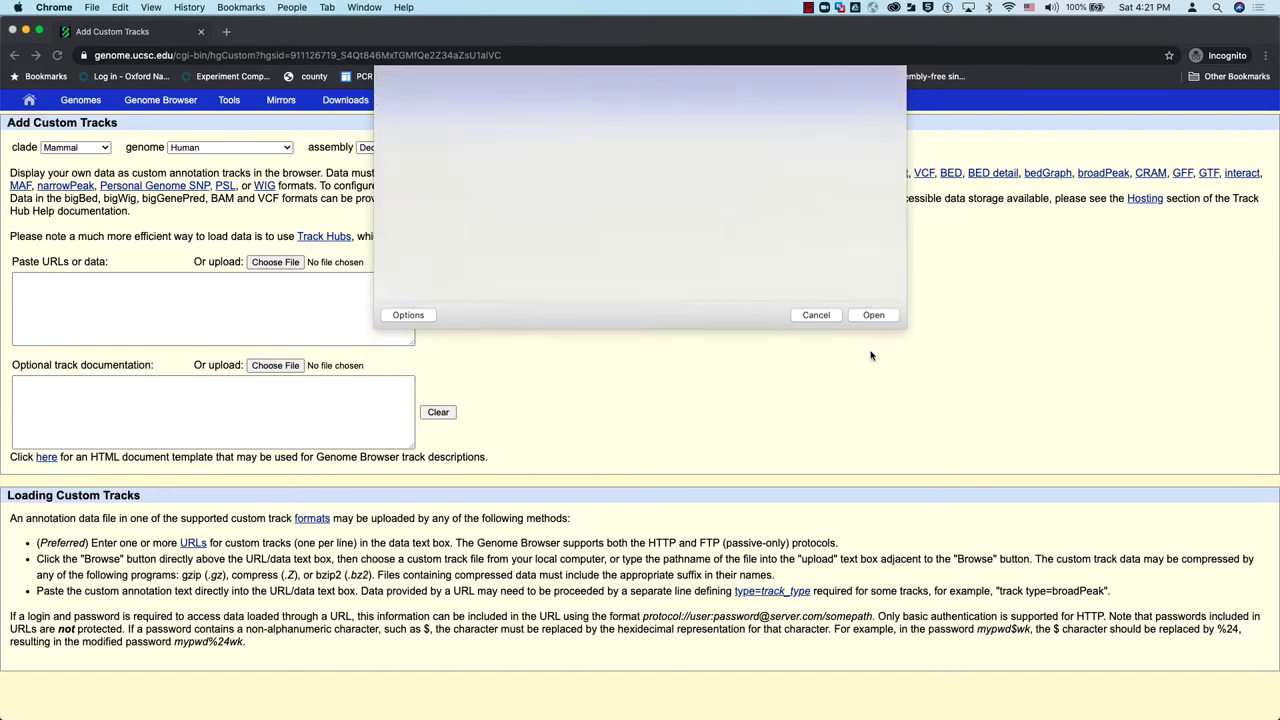
Submit chrX.new.bed as a BED User Track with 2022167 items and view it in the browser
left_click(436, 262)
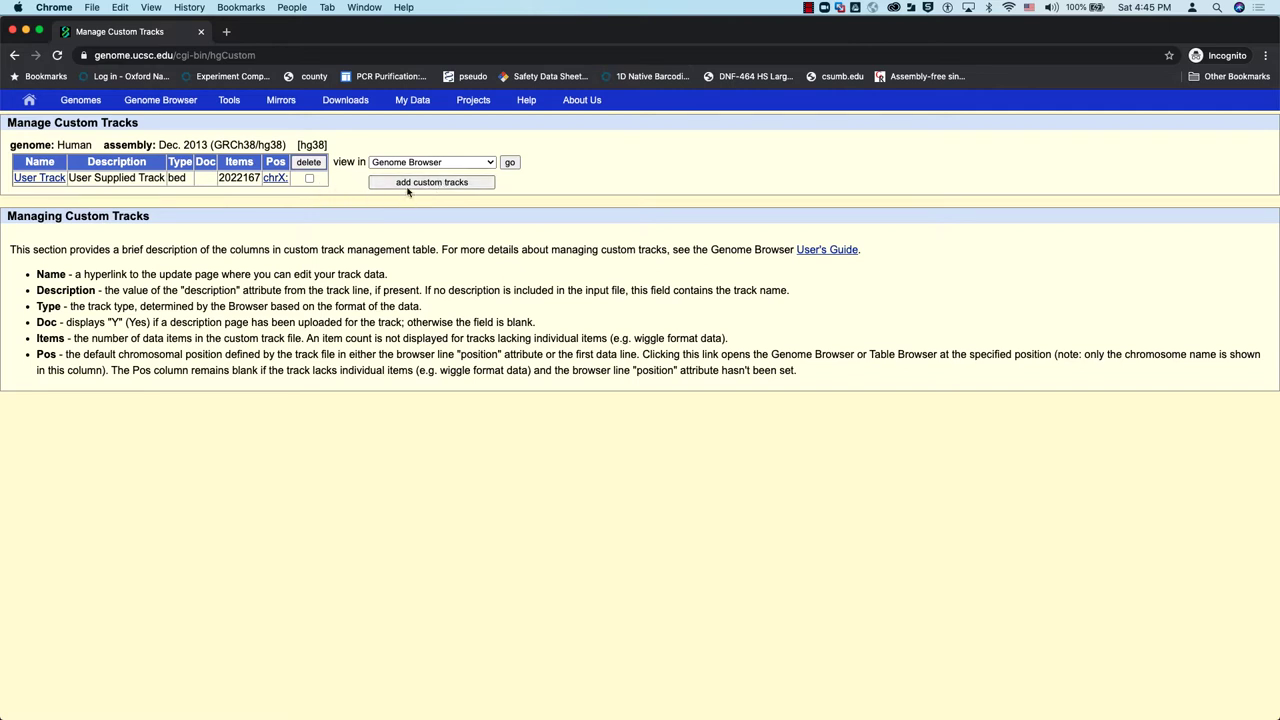
left_click(509, 164)
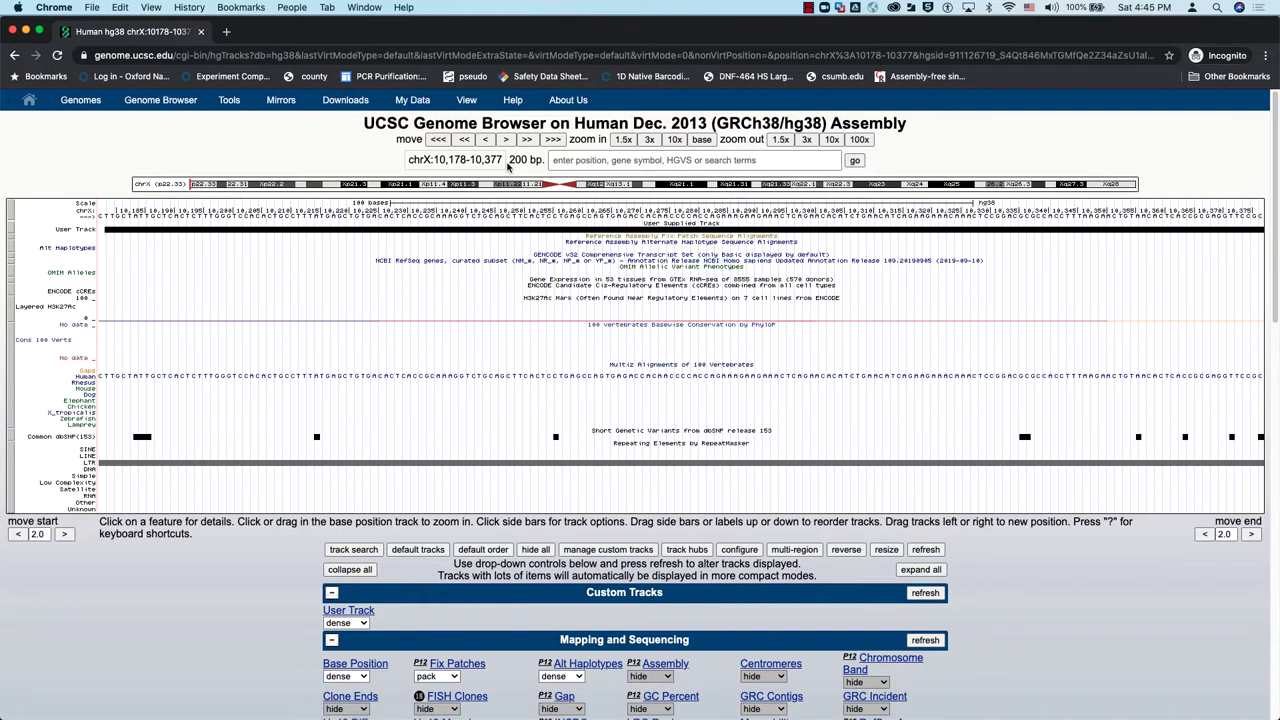
View hg38 chrX:10,178-10,377 with the User Track drawn as a dense bar
left_click(808, 8)
left_click(769, 15)
Hide Fix Patches, Alt Haplotypes and GENCODE v32, and set NCBI RefSeq to dense
scroll(497, 516, "down", 3)
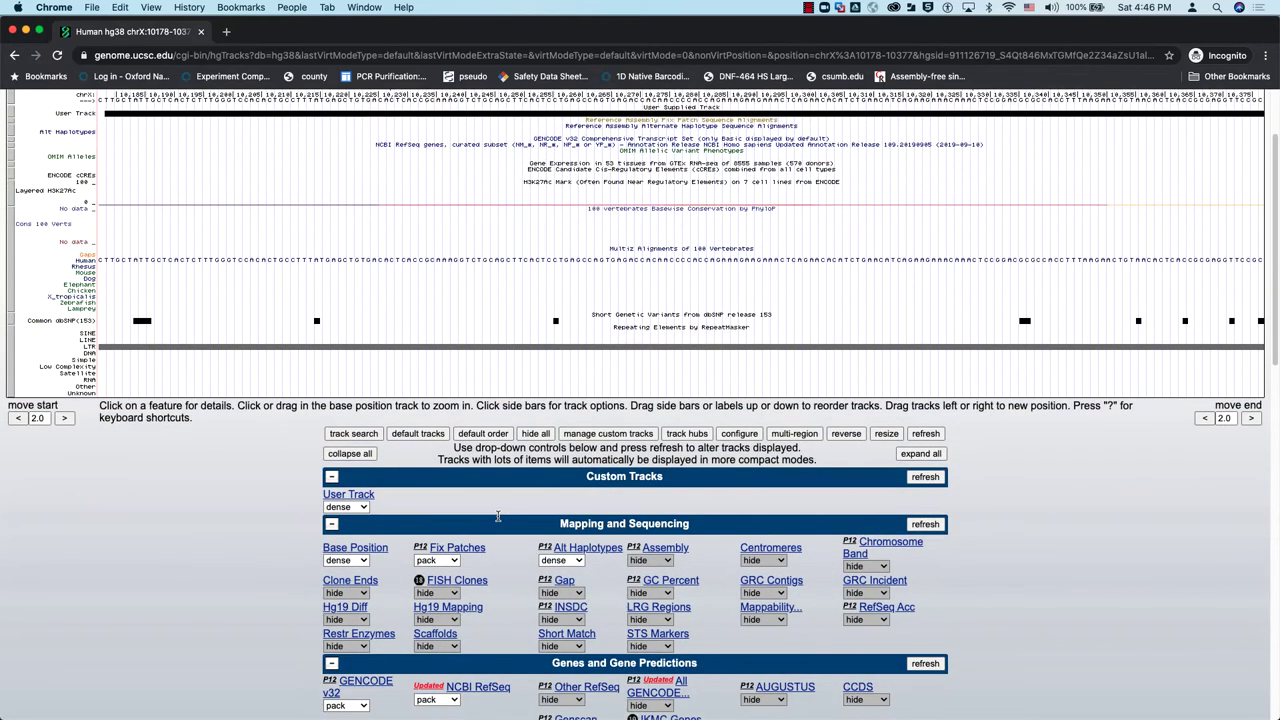
scroll(390, 510, "down", 3)
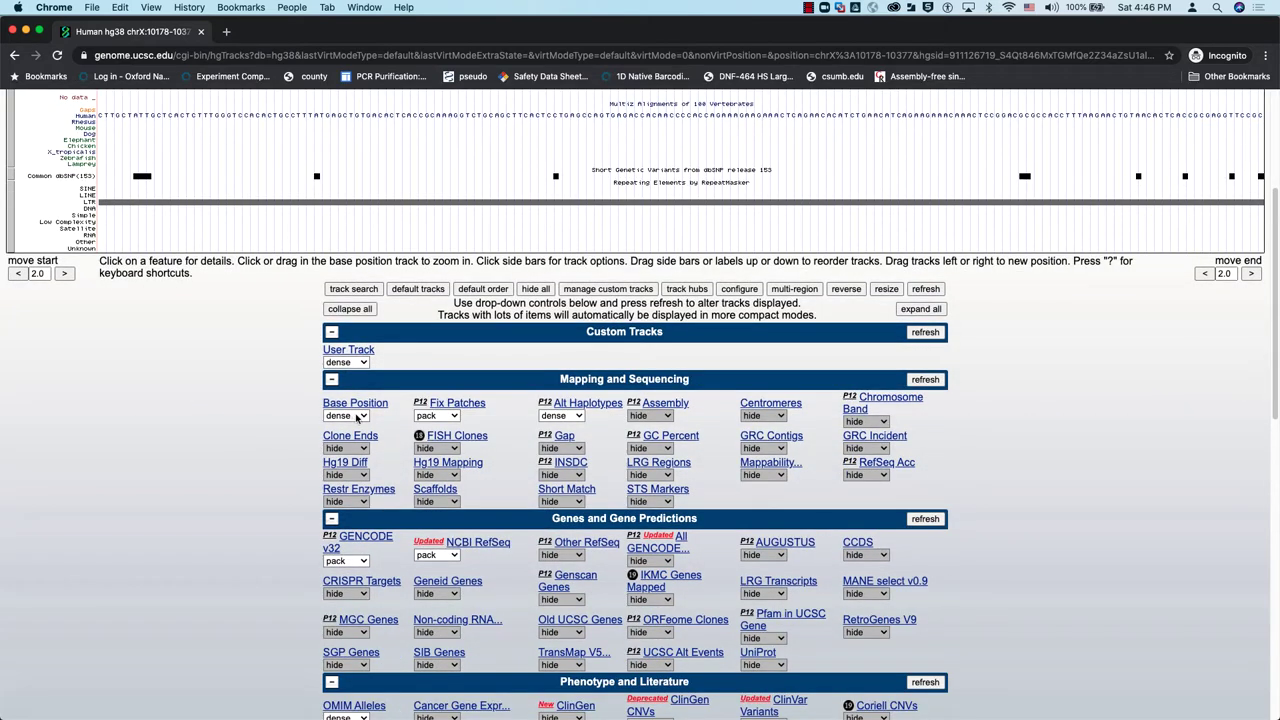
left_click(433, 417)
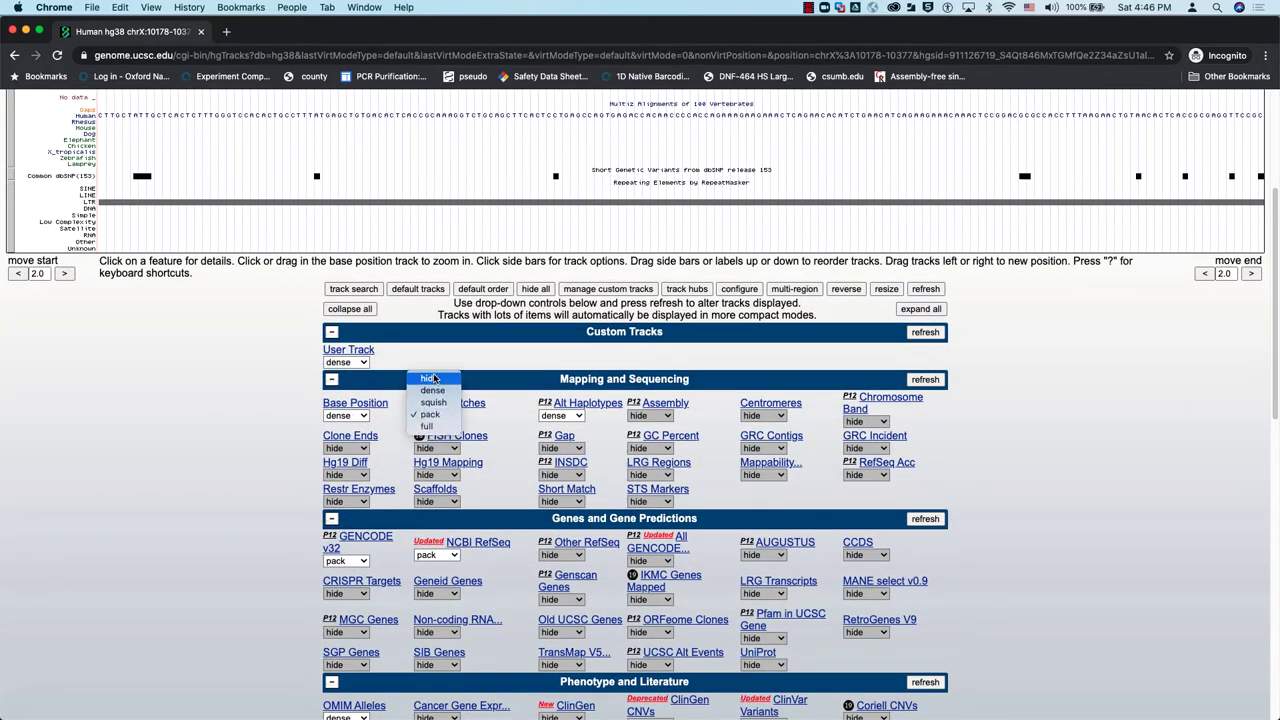
left_click(433, 379)
left_click(557, 417)
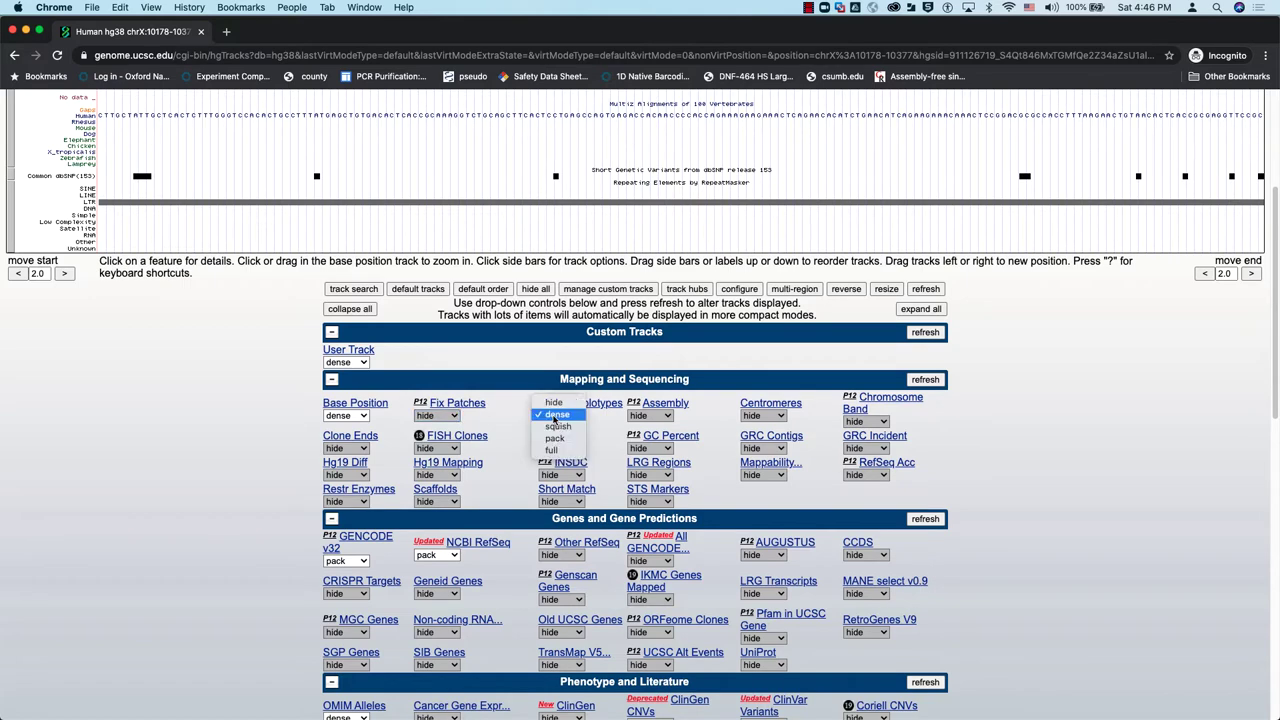
left_click(554, 403)
scroll(452, 517, "down", 3)
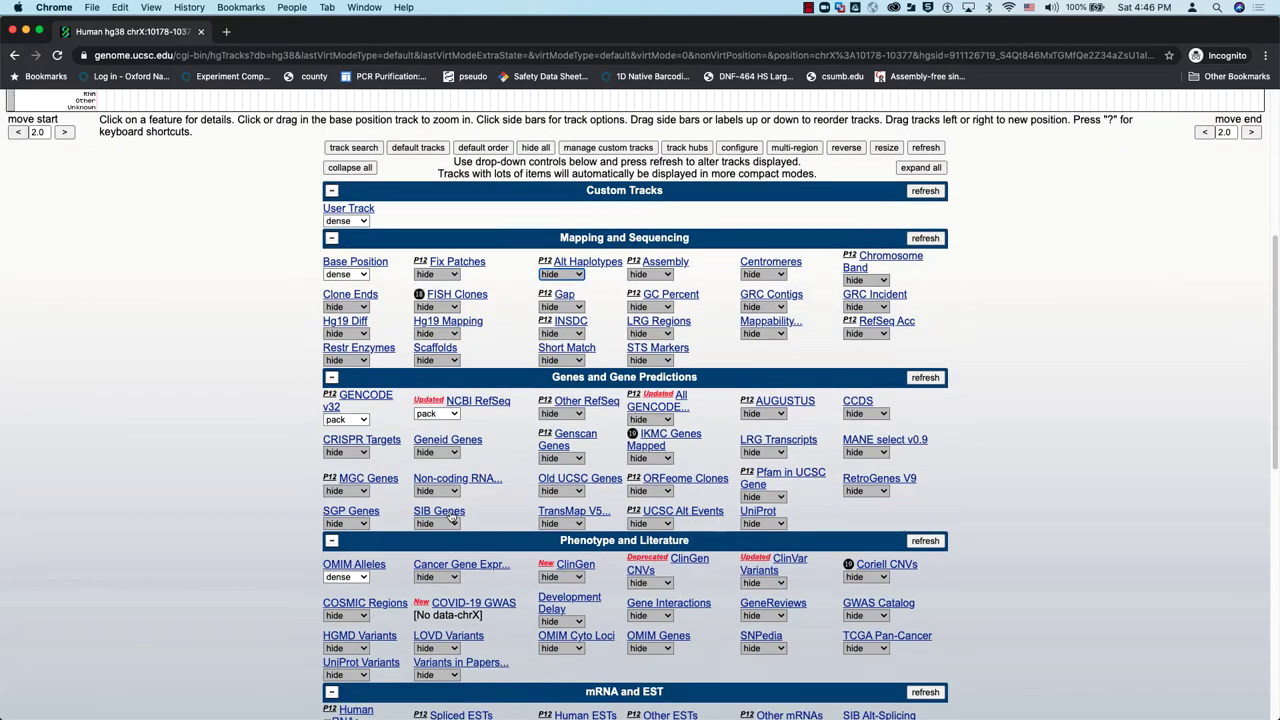
left_click(362, 422)
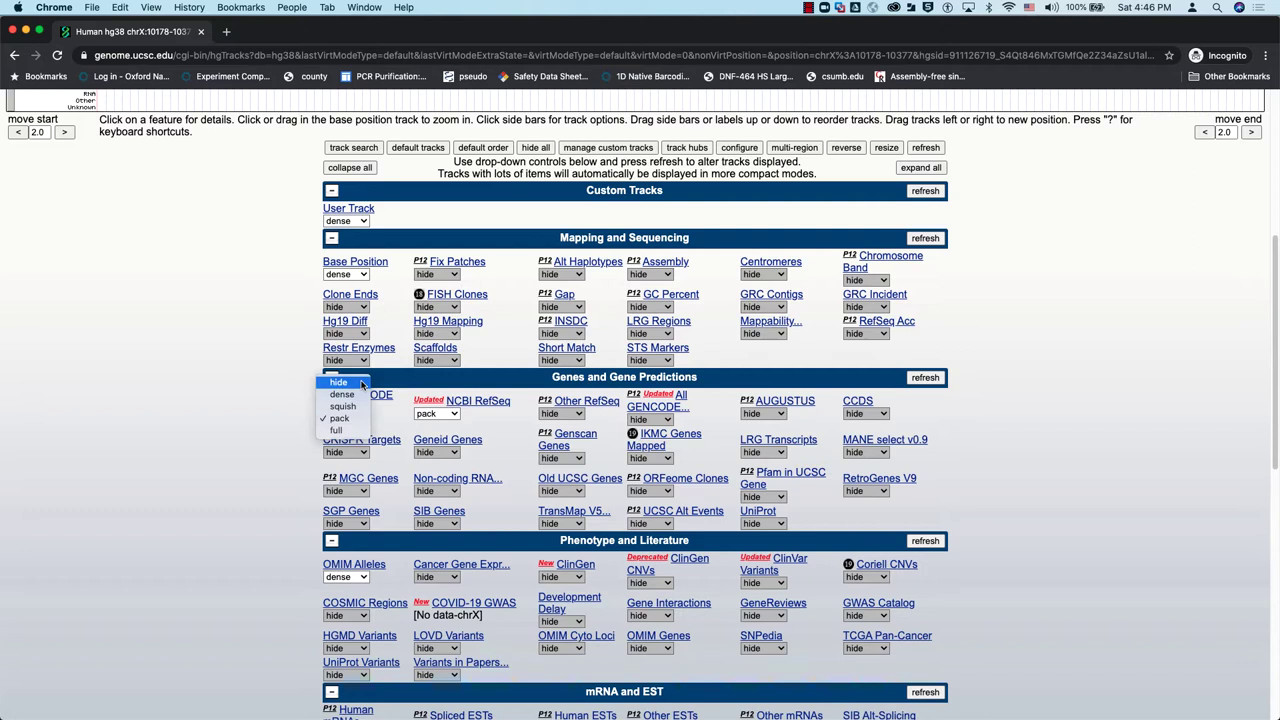
left_click(345, 380)
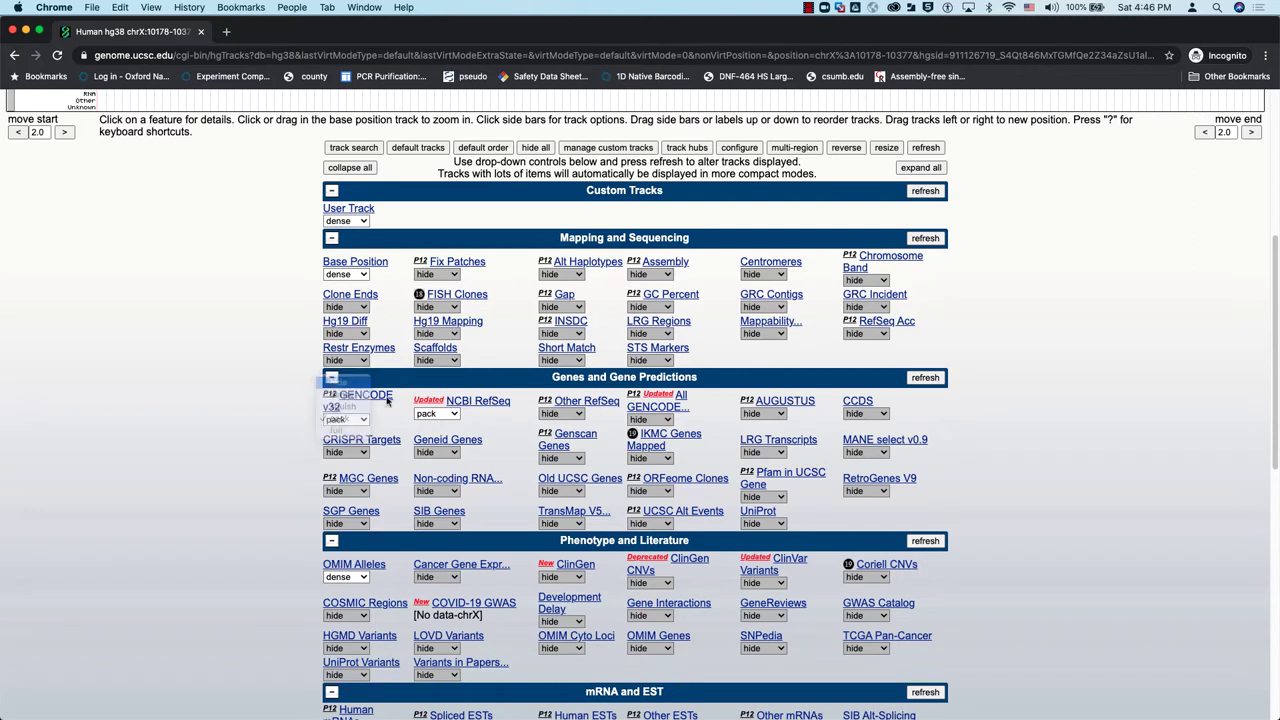
left_click(447, 414)
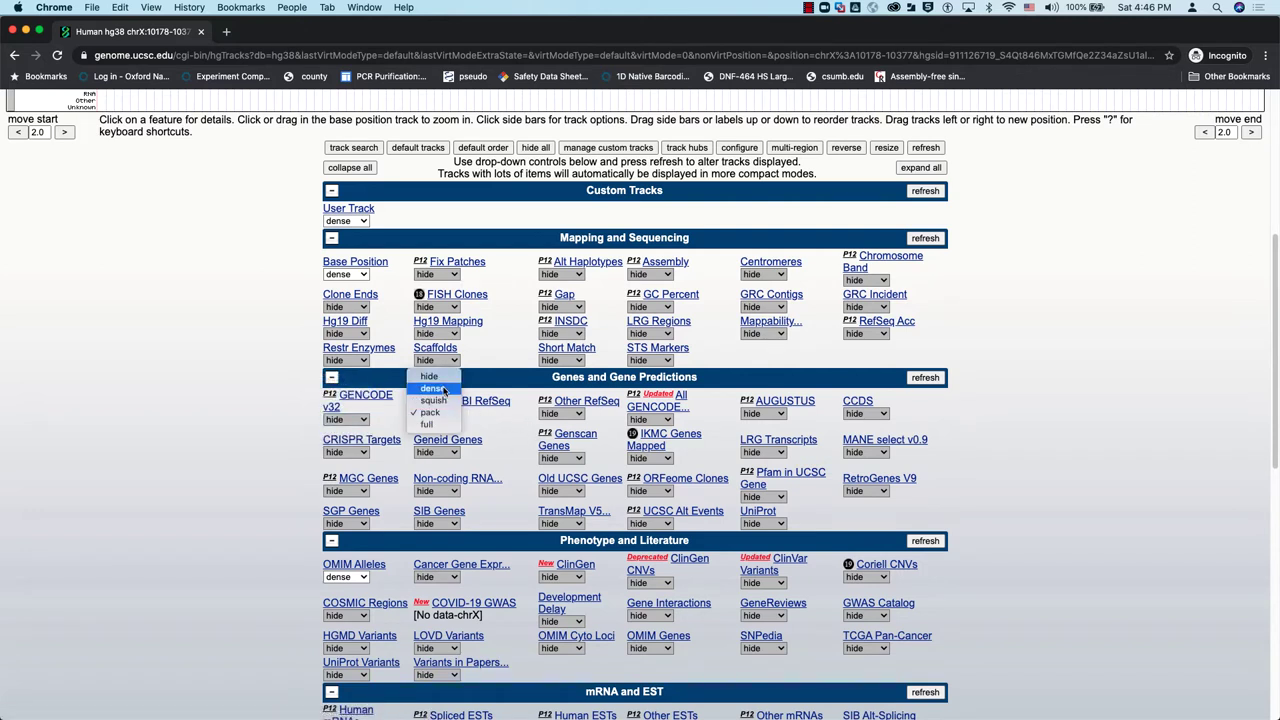
left_click(444, 388)
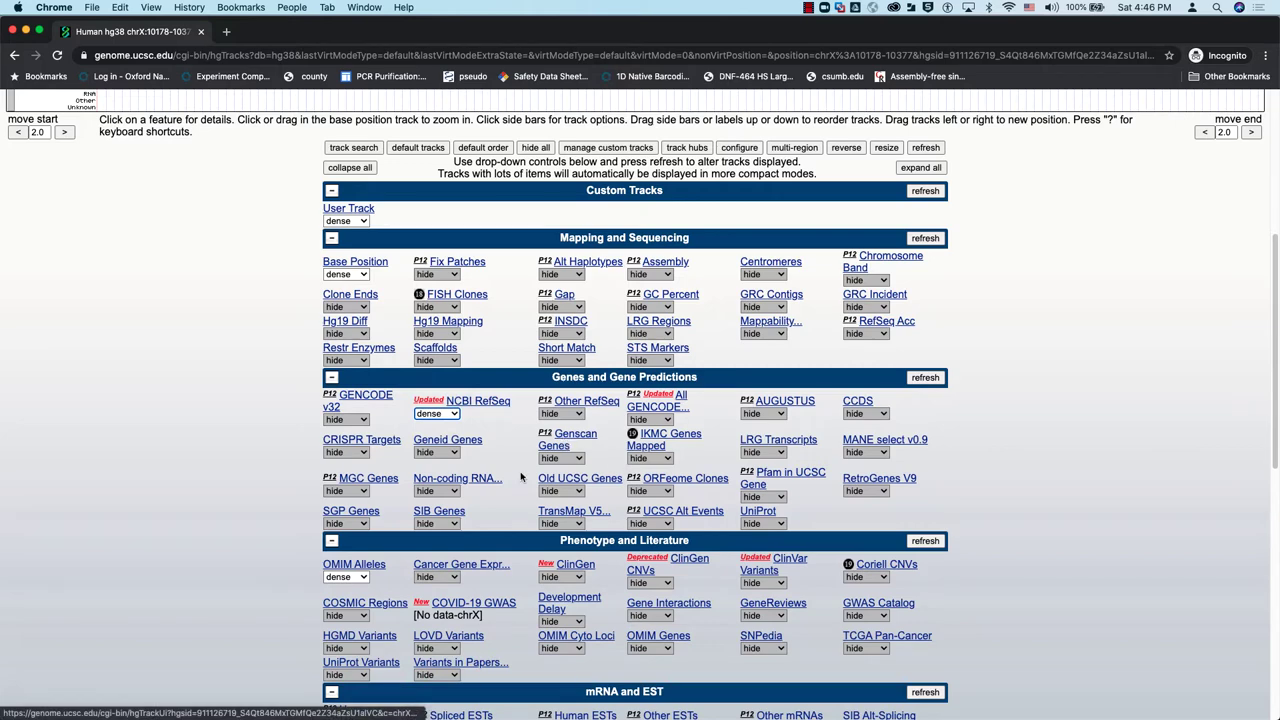
scroll(299, 556, "down", 3)
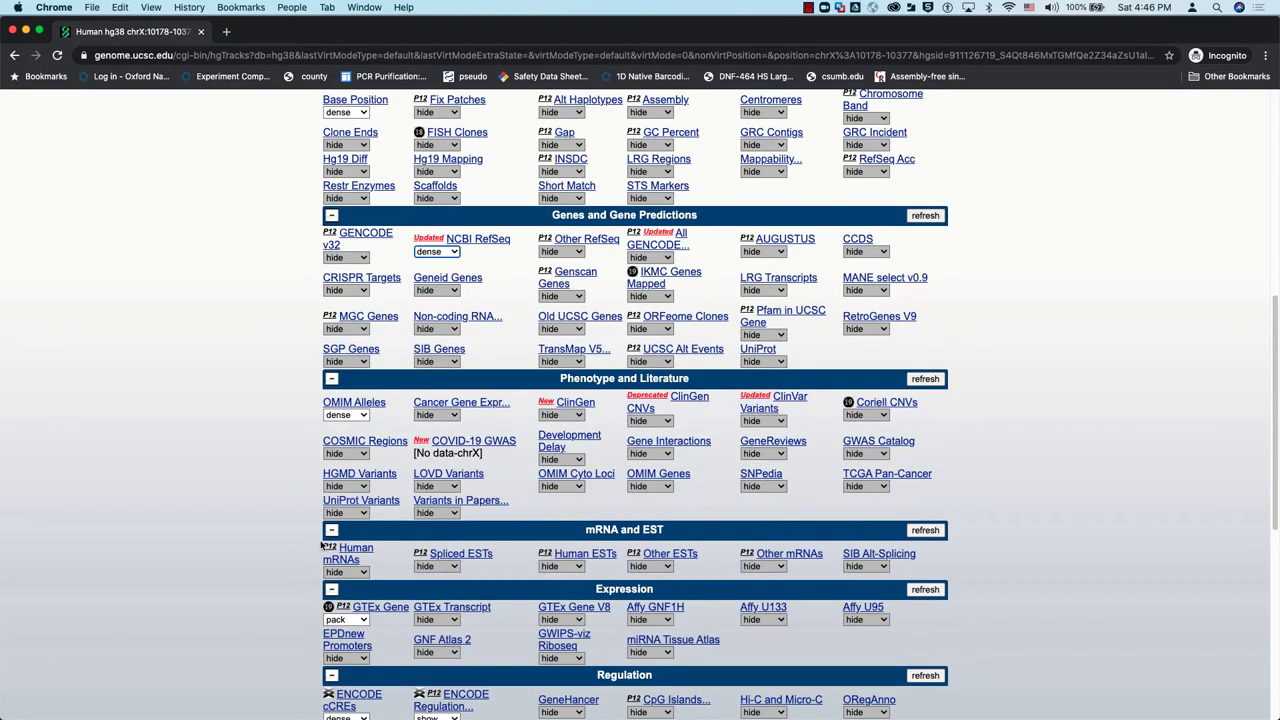
Hide the OMIM Alleles, GTEx Gene, ENCODE cCREs and ENCODE Regulation tracks
left_click(355, 414)
left_click(338, 401)
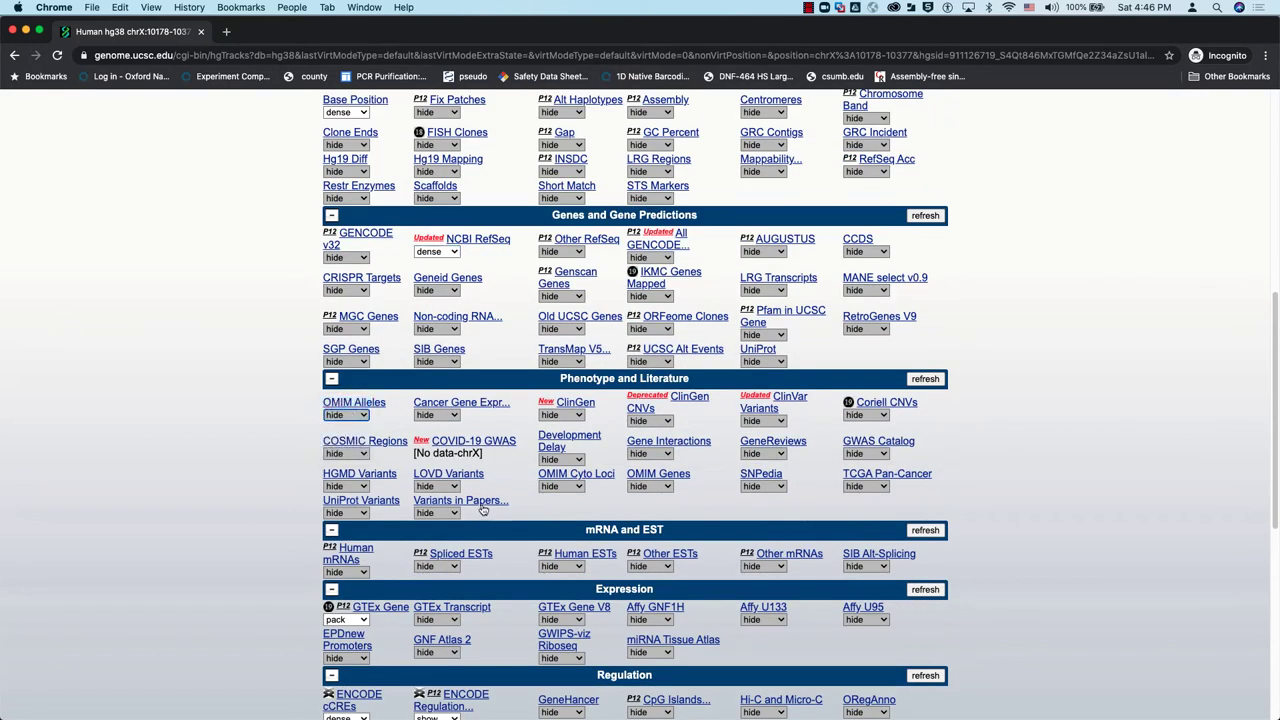
scroll(483, 510, "down", 1)
scroll(483, 510, "down", 1)
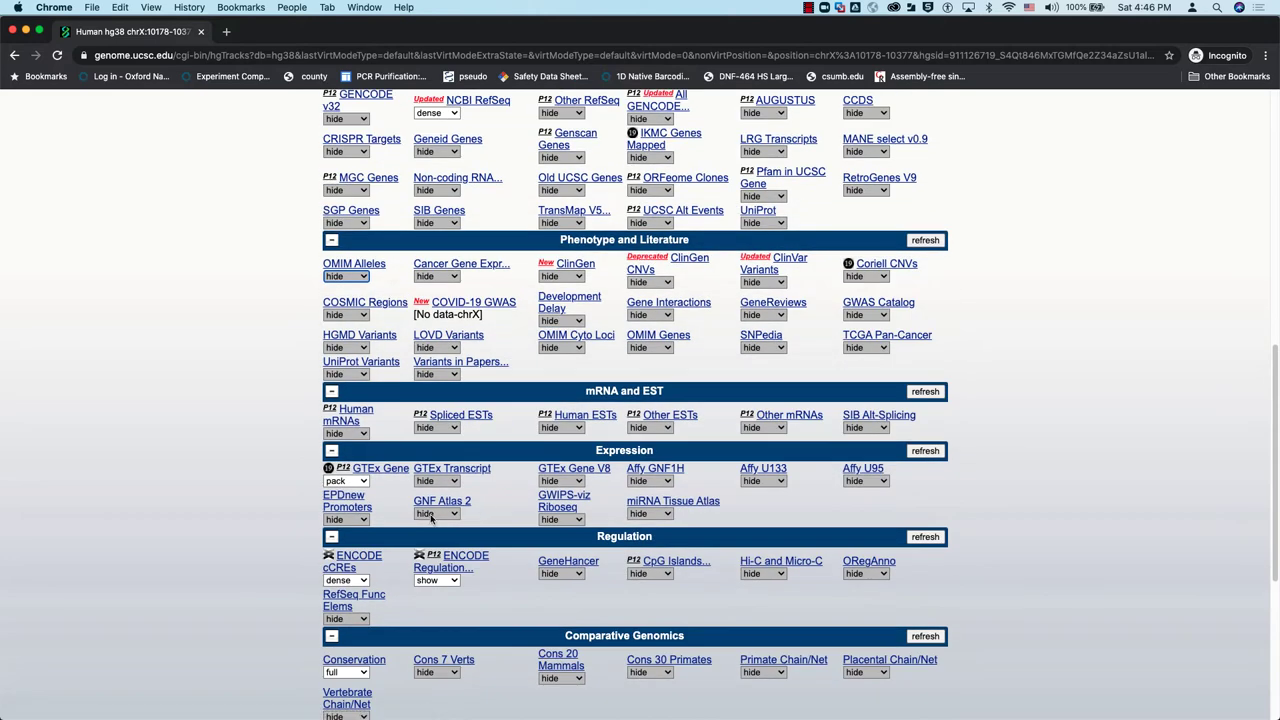
left_click(346, 481)
left_click(338, 443)
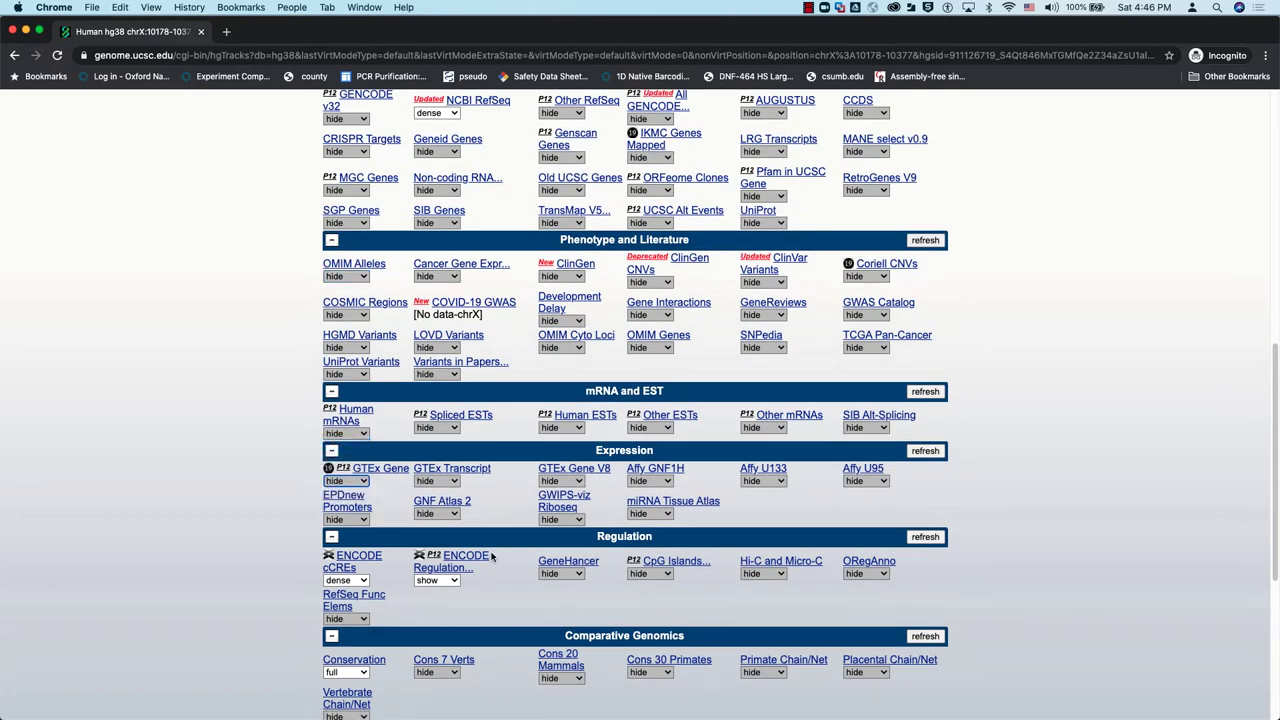
scroll(491, 557, "down", 3)
left_click(362, 425)
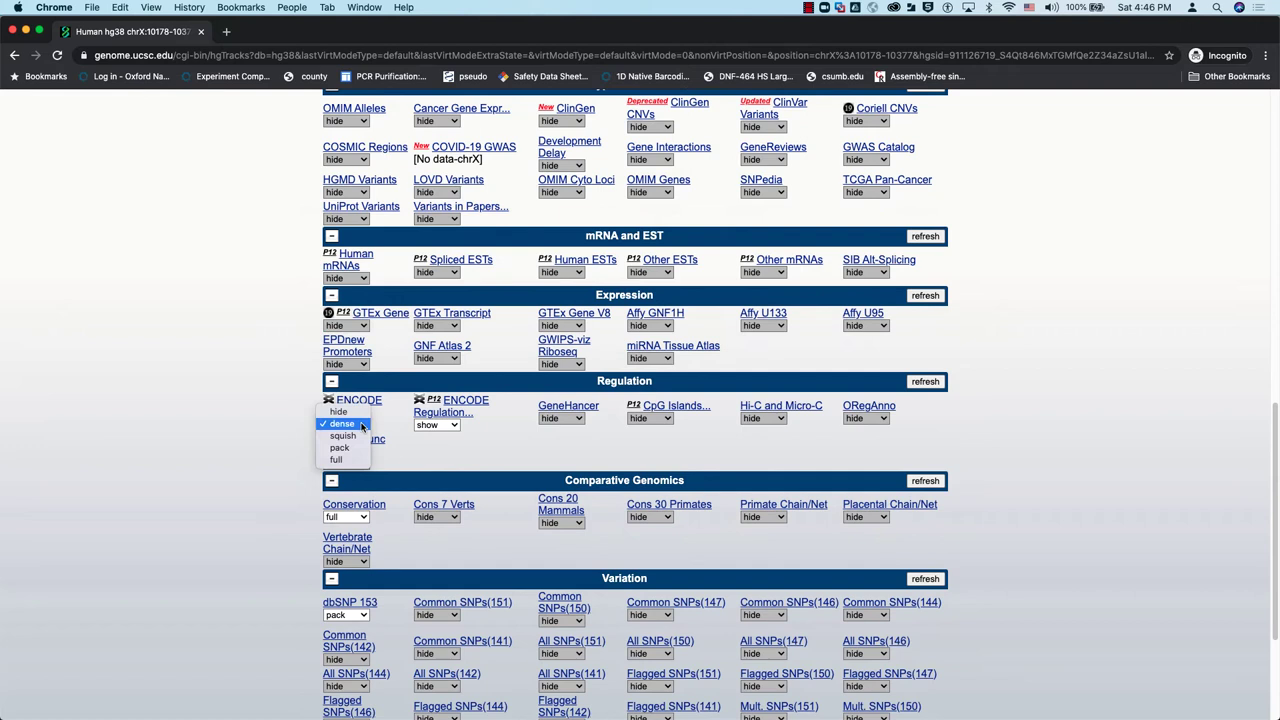
left_click(340, 412)
left_click(440, 425)
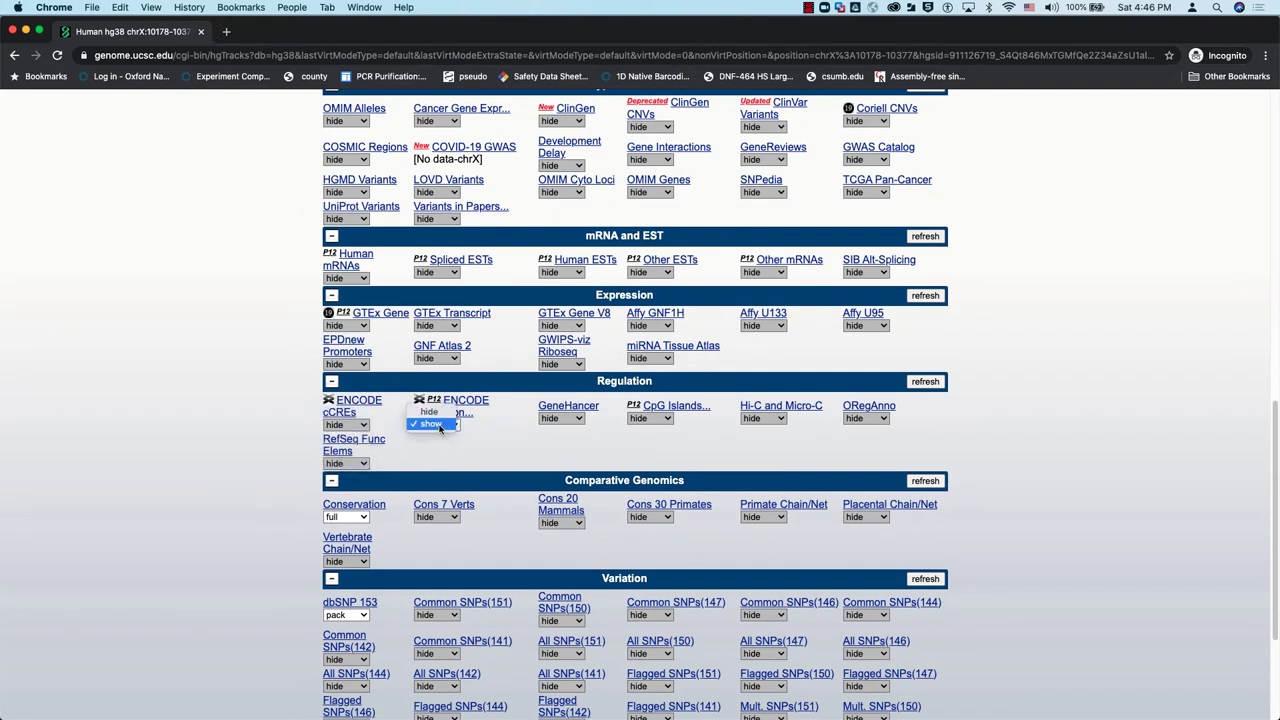
left_click(435, 411)
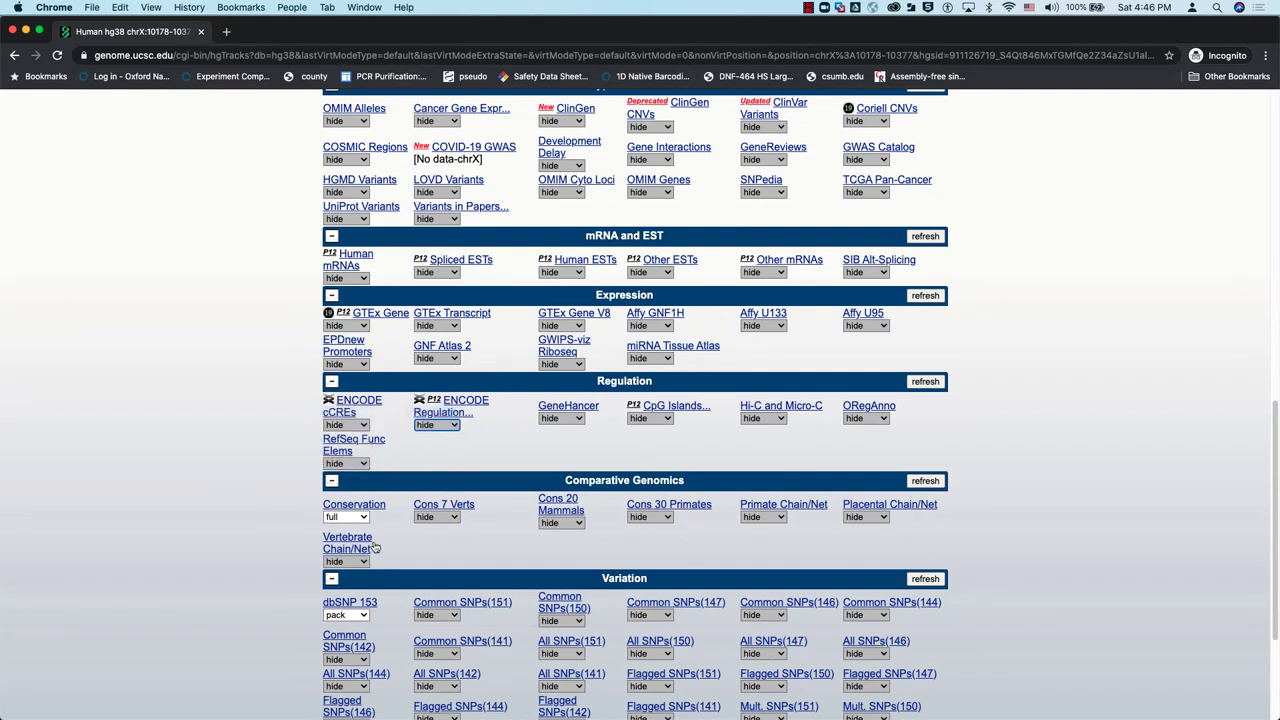
Set Conservation to dense, hide dbSNP 153, and keep RepeatMasker at full
left_click(358, 518)
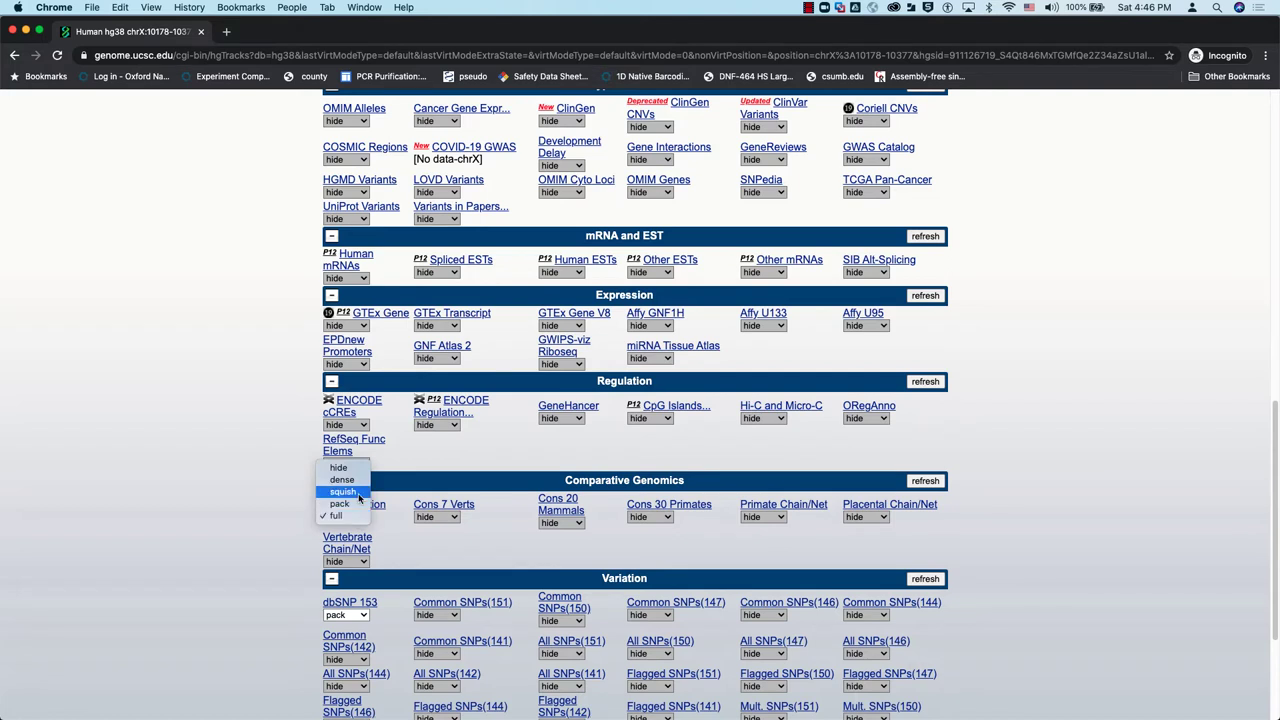
left_click(357, 481)
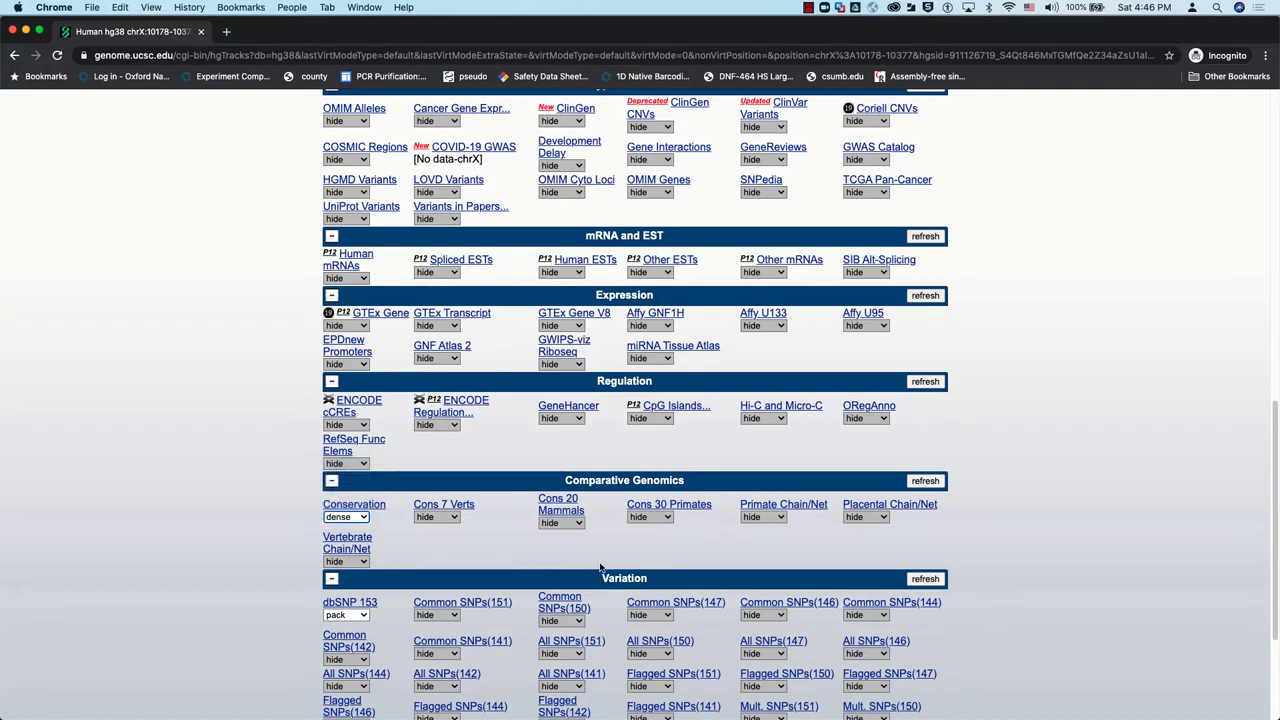
left_click(359, 518)
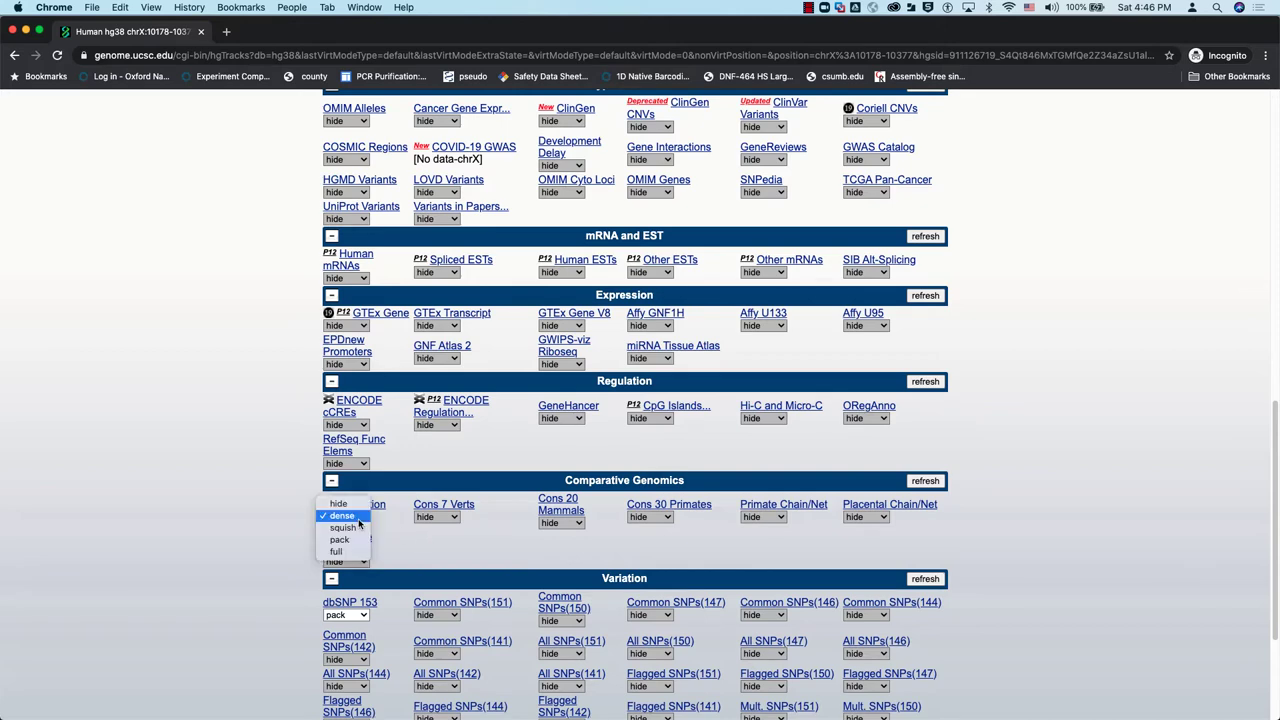
left_click(358, 516)
scroll(263, 528, "down", 3)
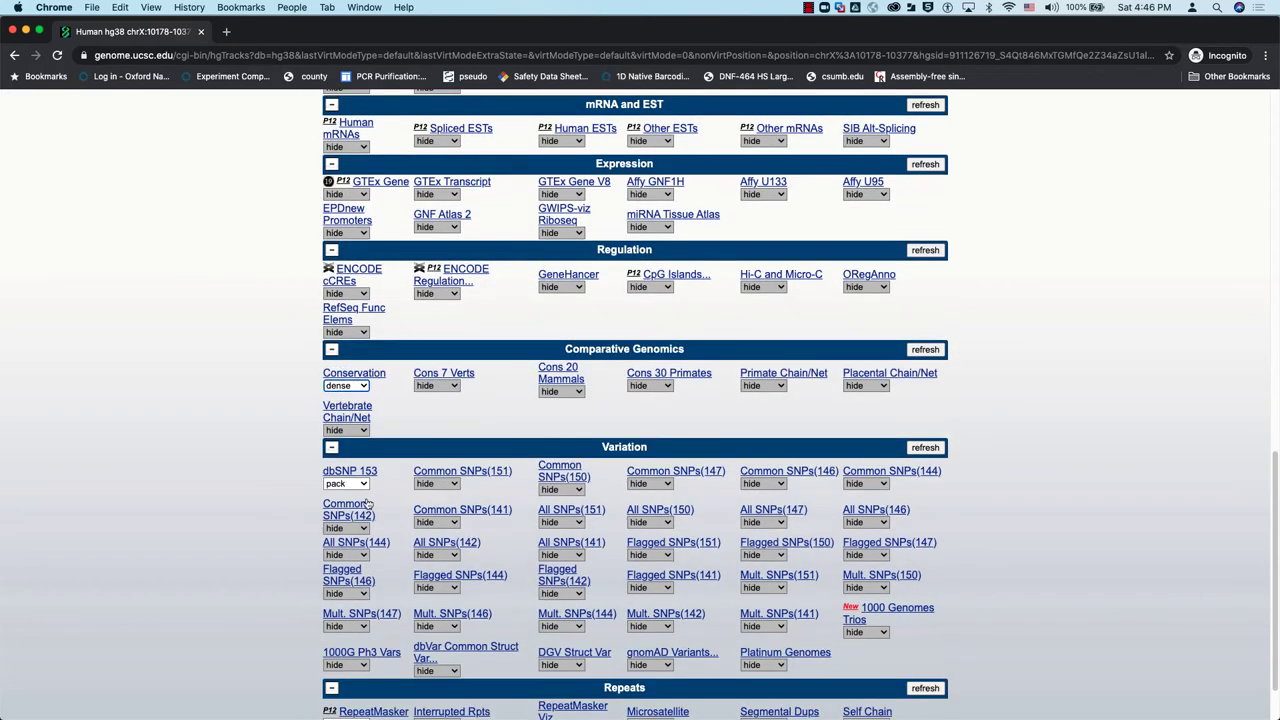
left_click(353, 485)
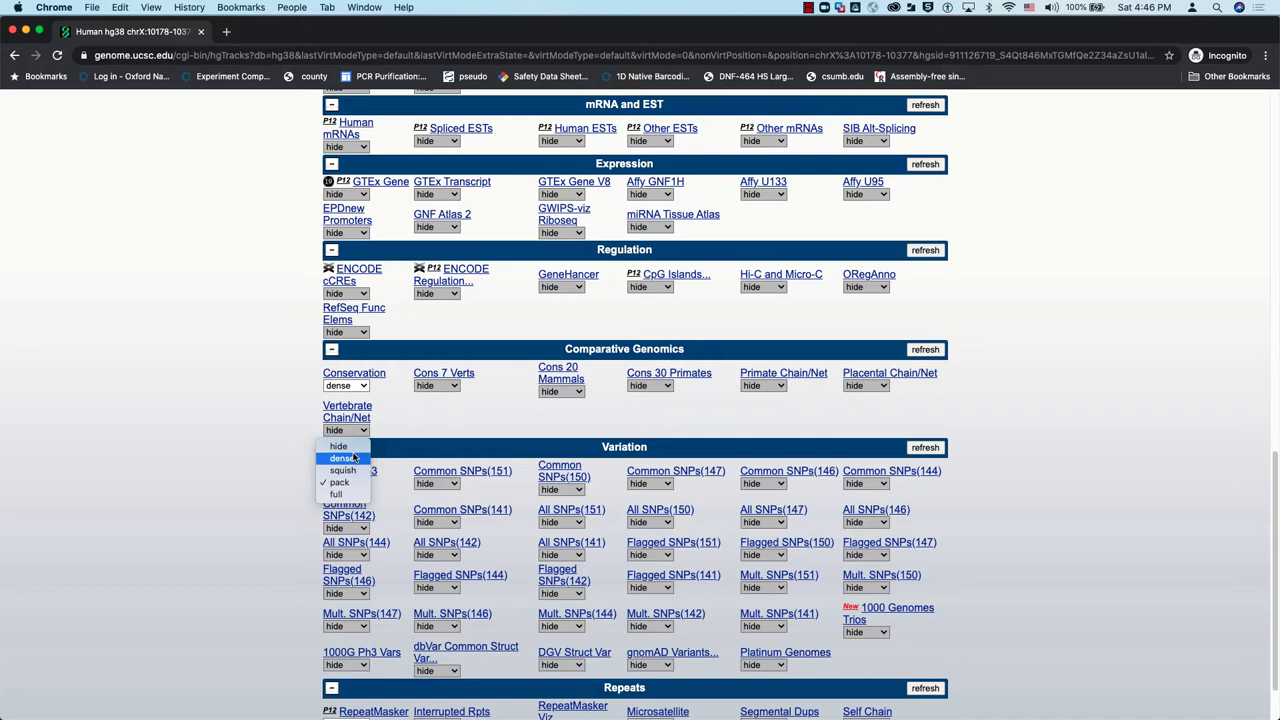
left_click(338, 446)
scroll(502, 601, "down", 2)
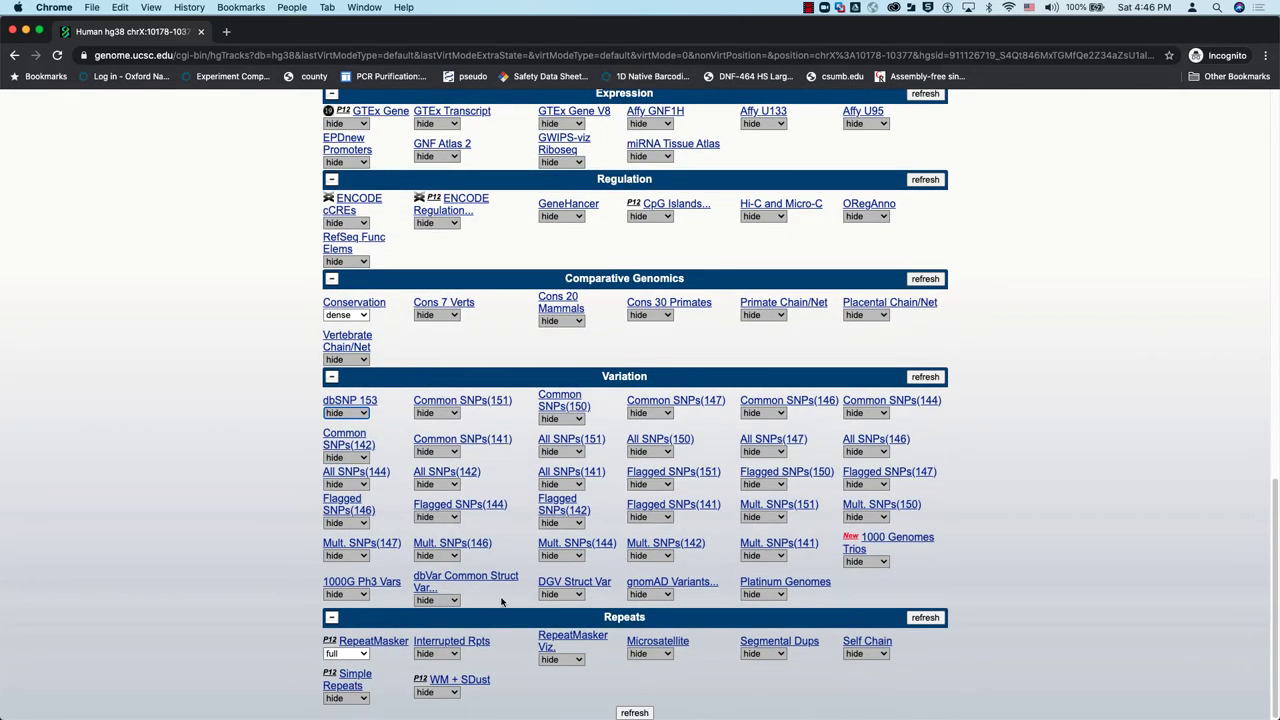
left_click(347, 654)
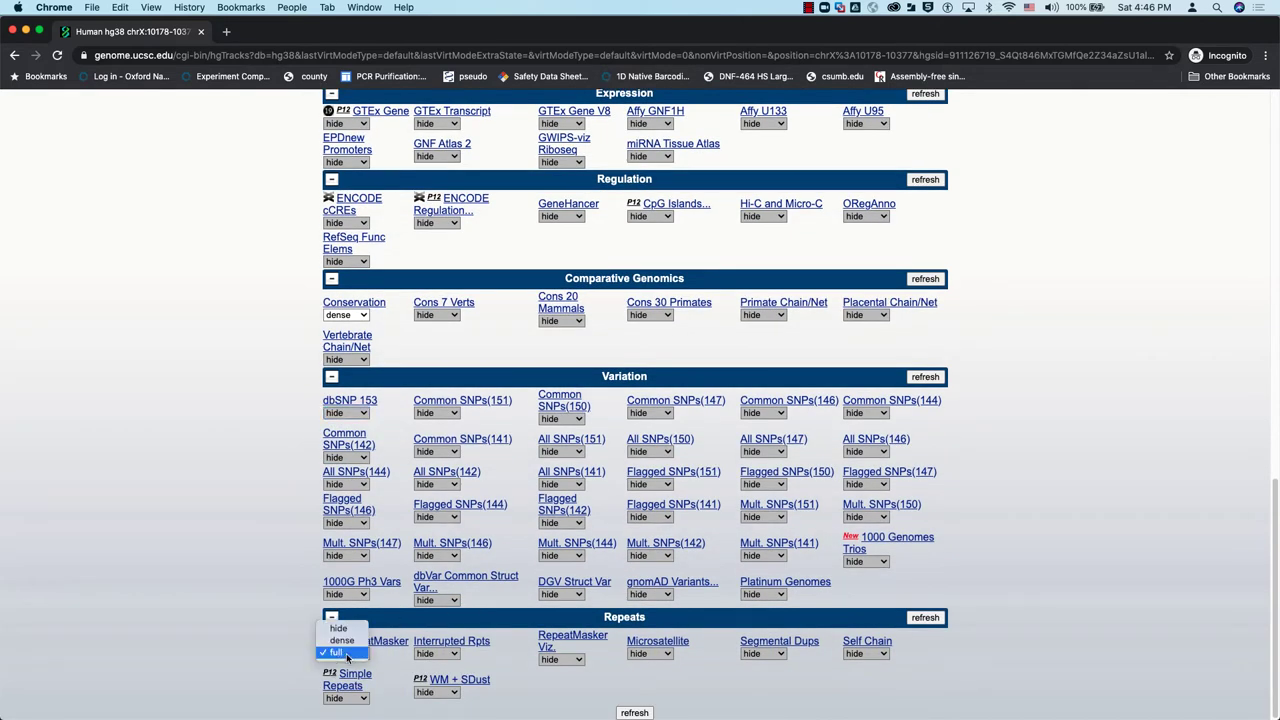
left_click(253, 641)
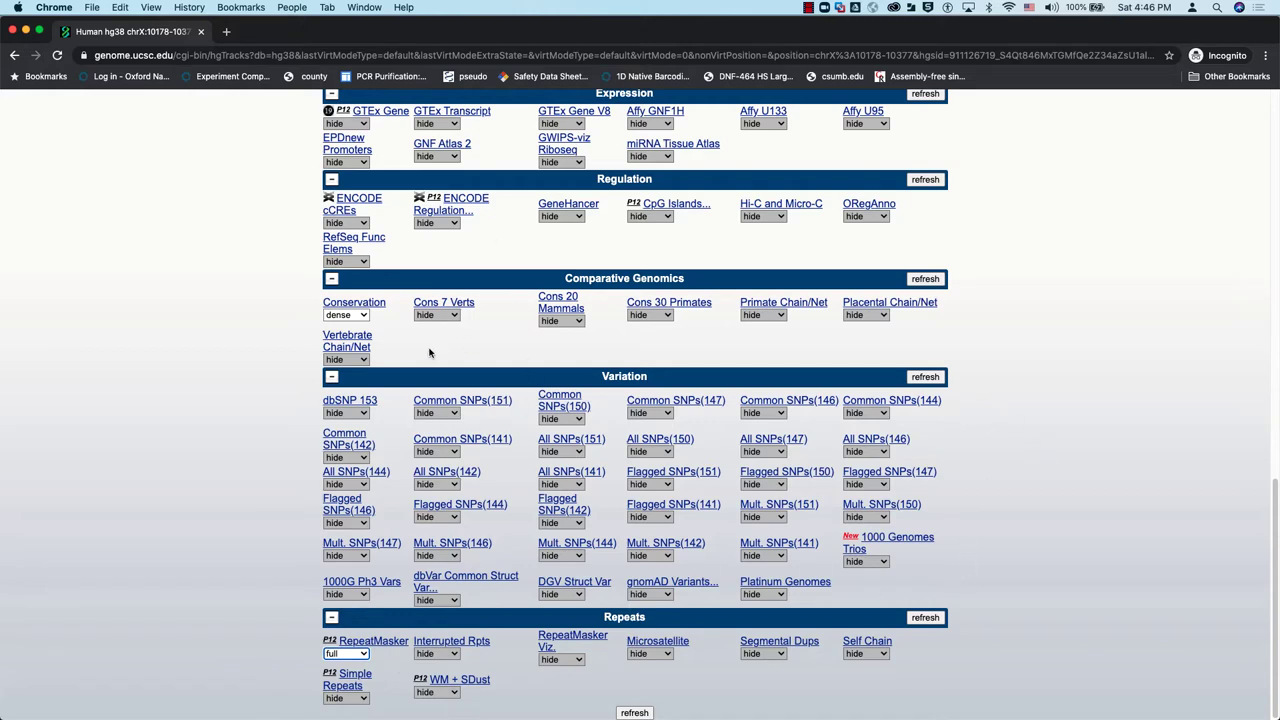
Set the GC Percent track to dense
scroll(413, 609, "up", 5)
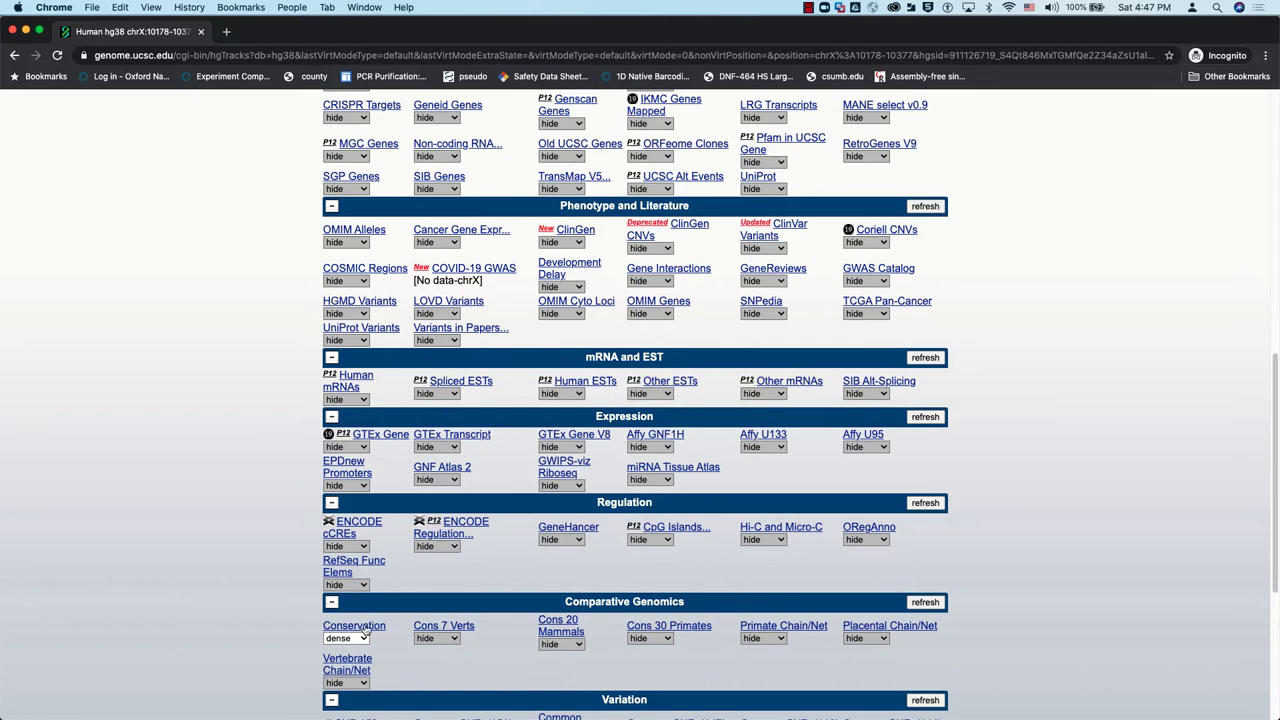
scroll(451, 589, "up", 4)
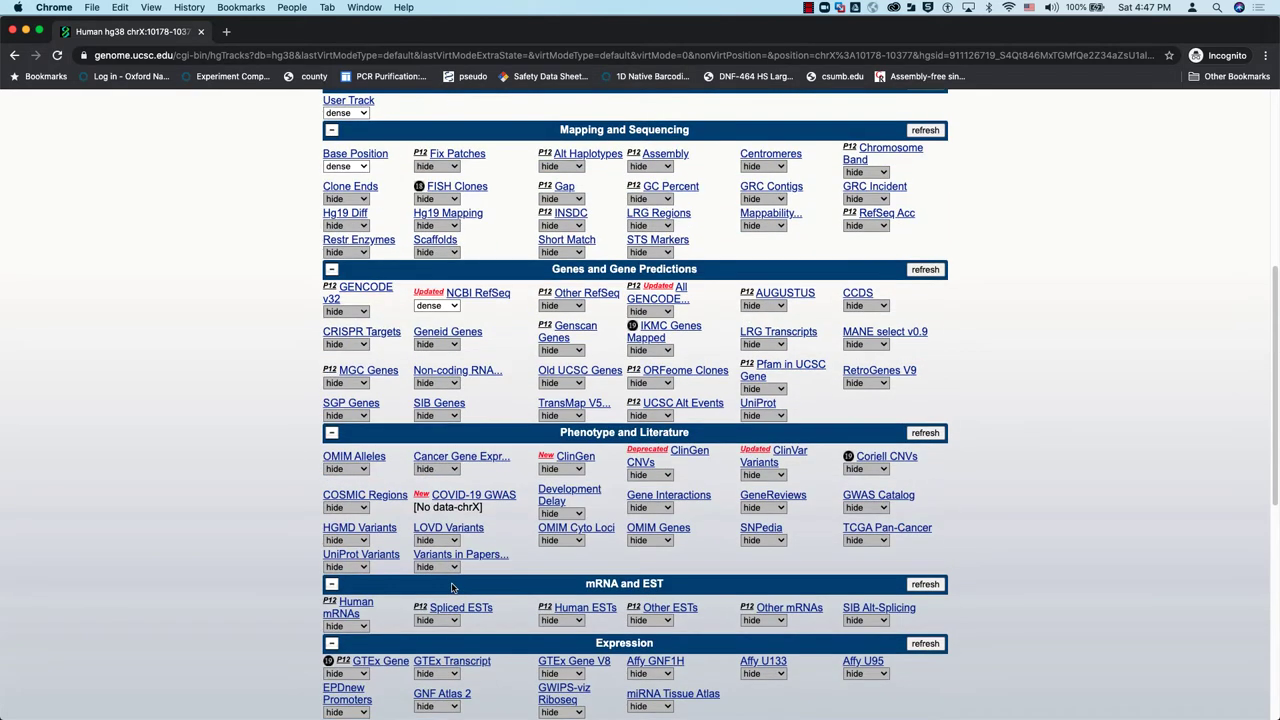
scroll(451, 587, "up", 1)
scroll(451, 587, "down", 6)
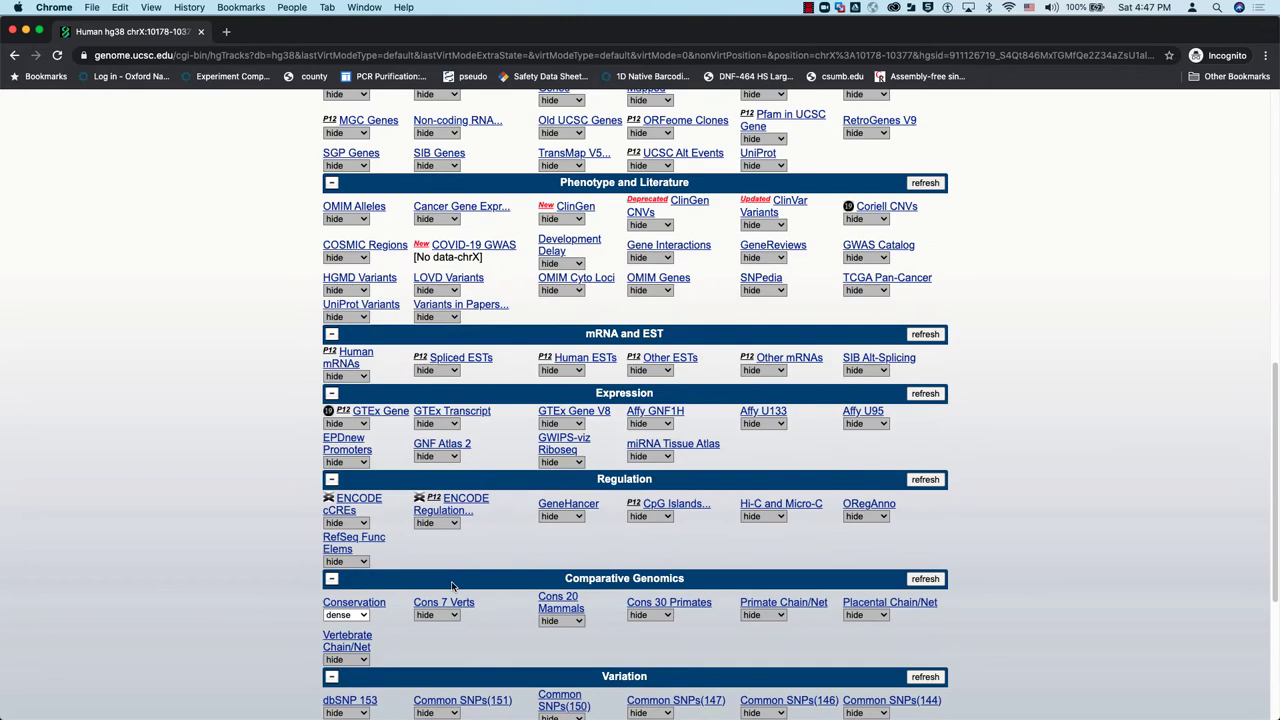
scroll(451, 587, "up", 1)
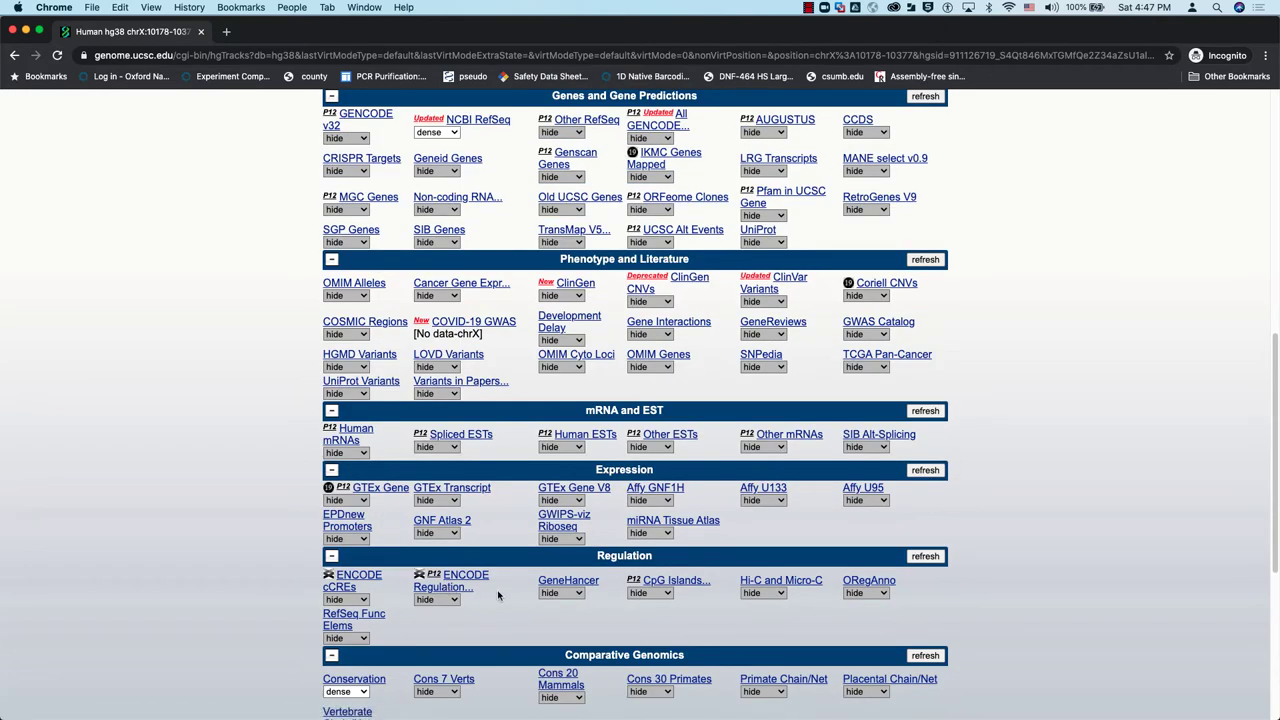
scroll(470, 518, "up", 3)
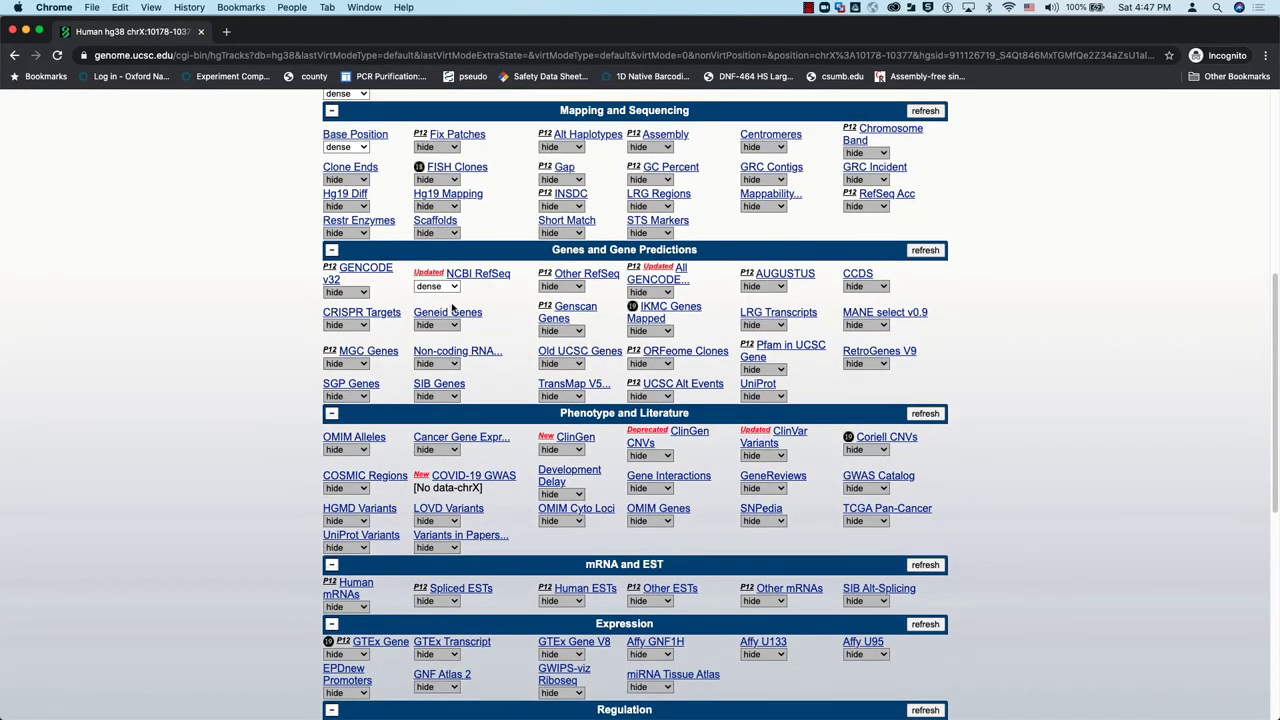
scroll(400, 380, "up", 3)
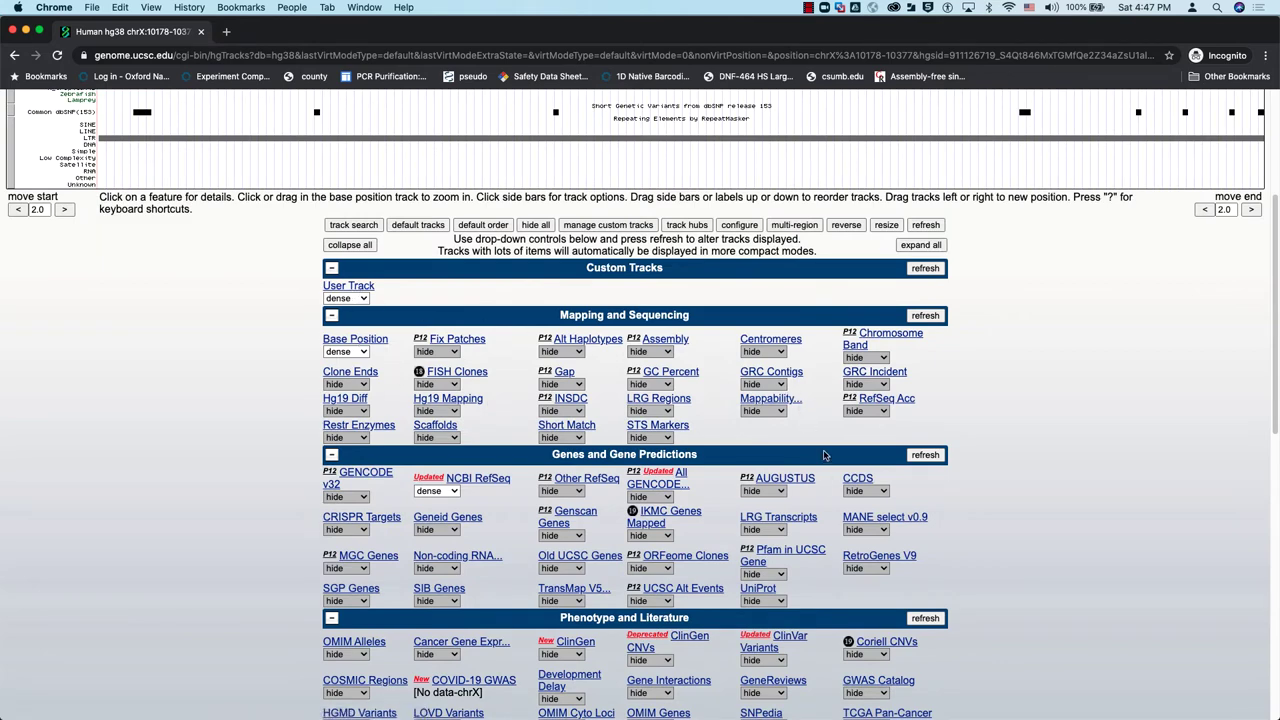
left_click(664, 386)
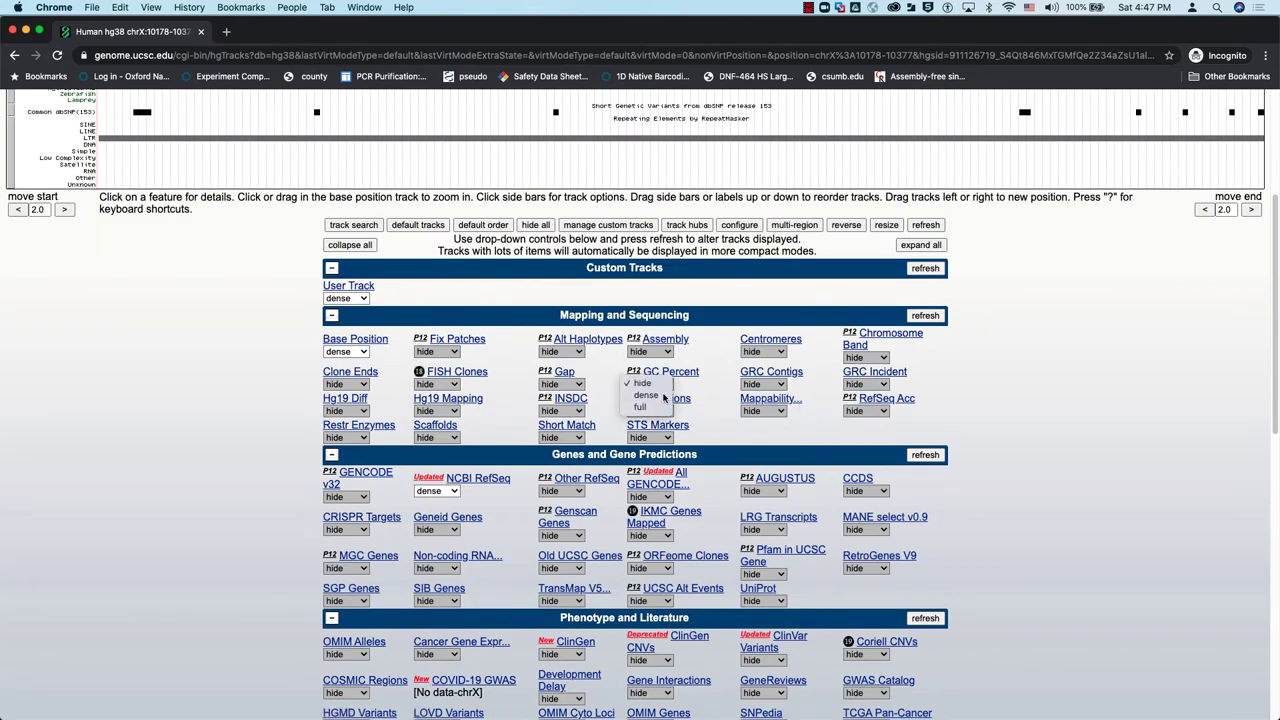
left_click(655, 398)
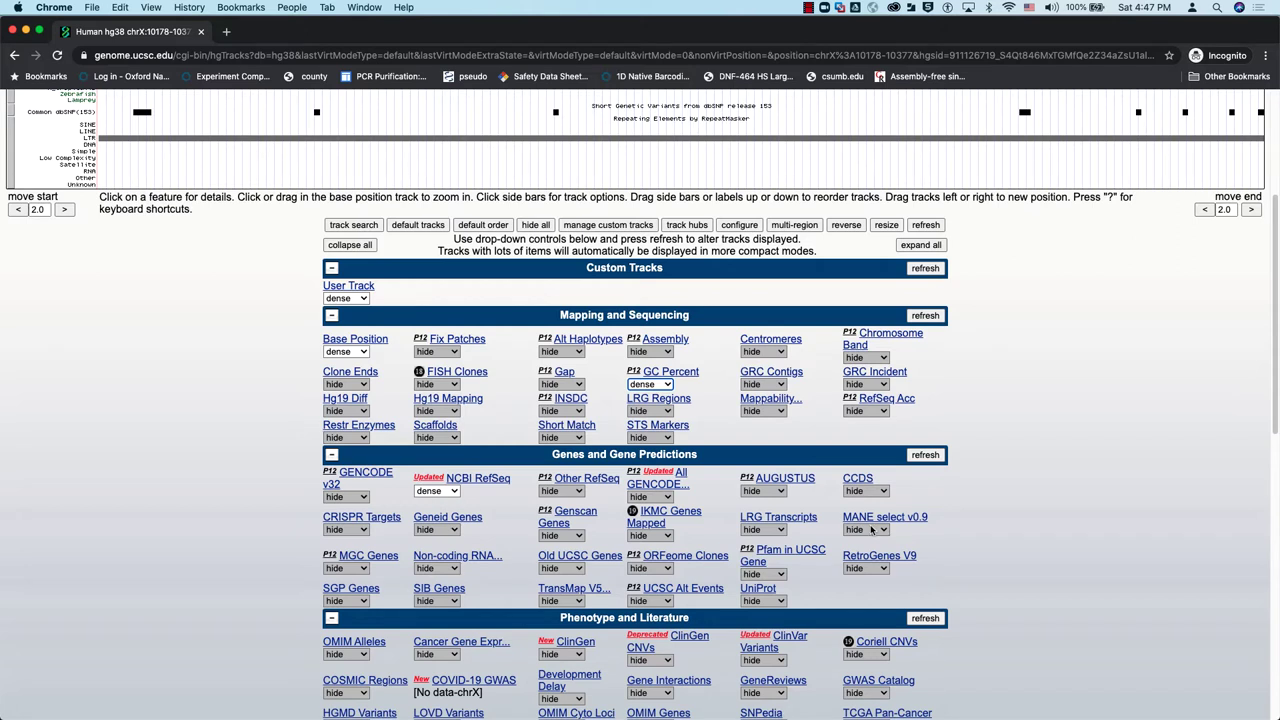
Set the CpG Islands track to show
scroll(871, 530, "down", 5)
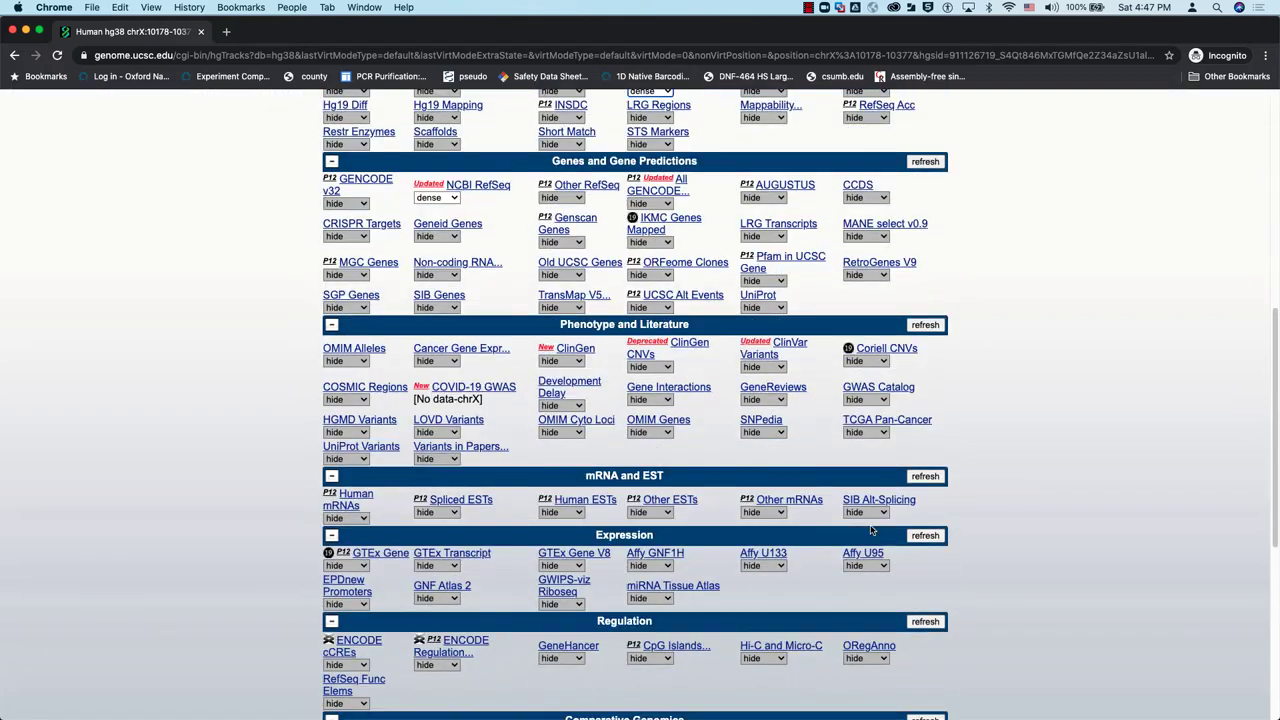
scroll(871, 530, "down", 4)
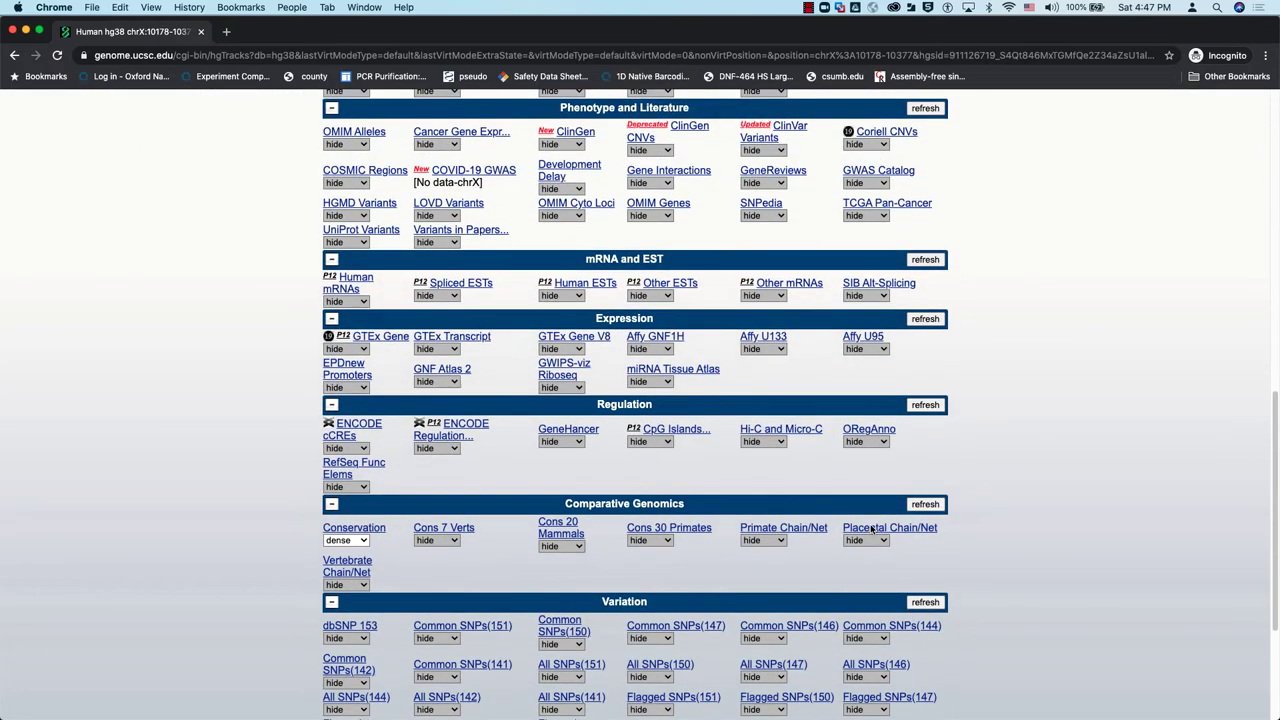
left_click(650, 442)
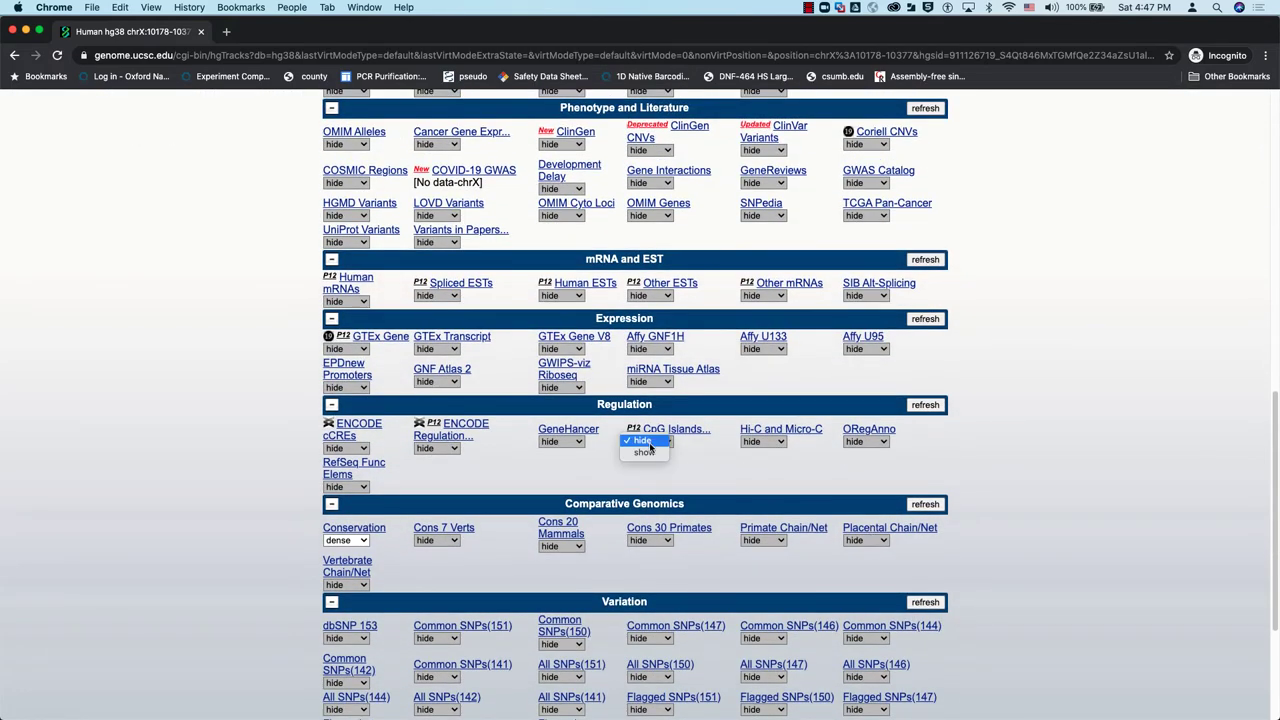
left_click(645, 453)
scroll(362, 355, "up", 10)
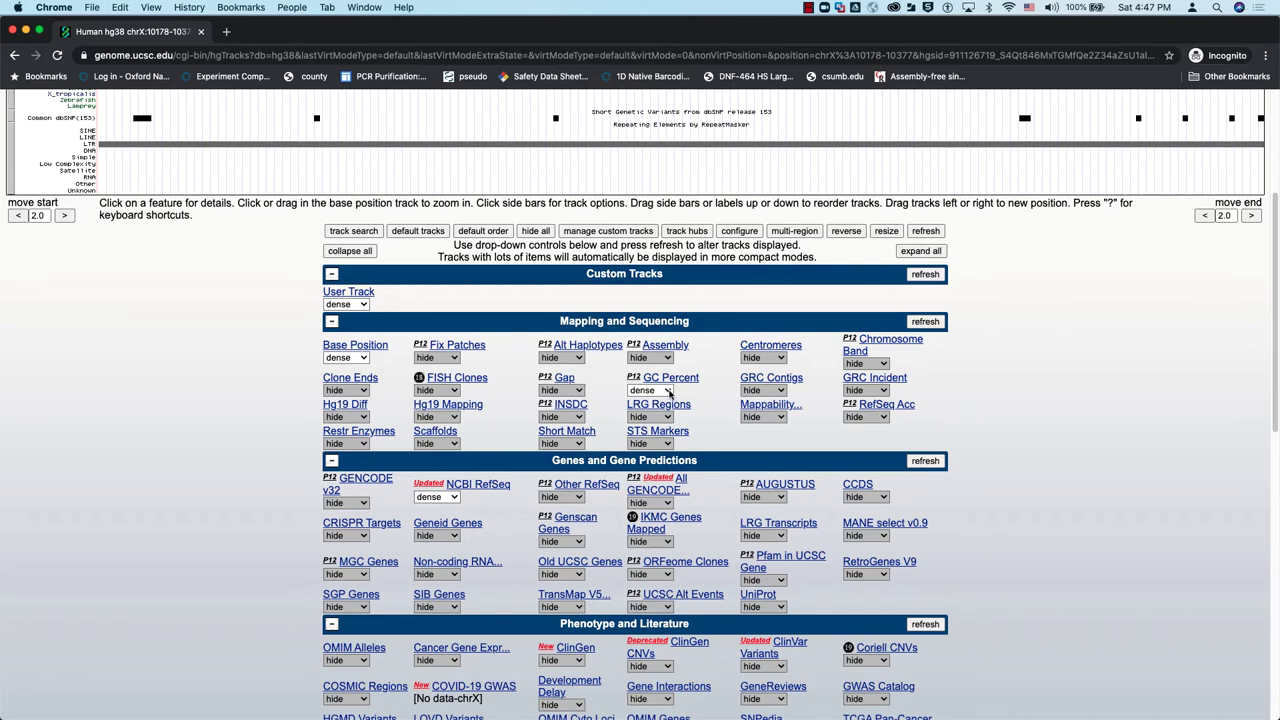
scroll(685, 437, "down", 10)
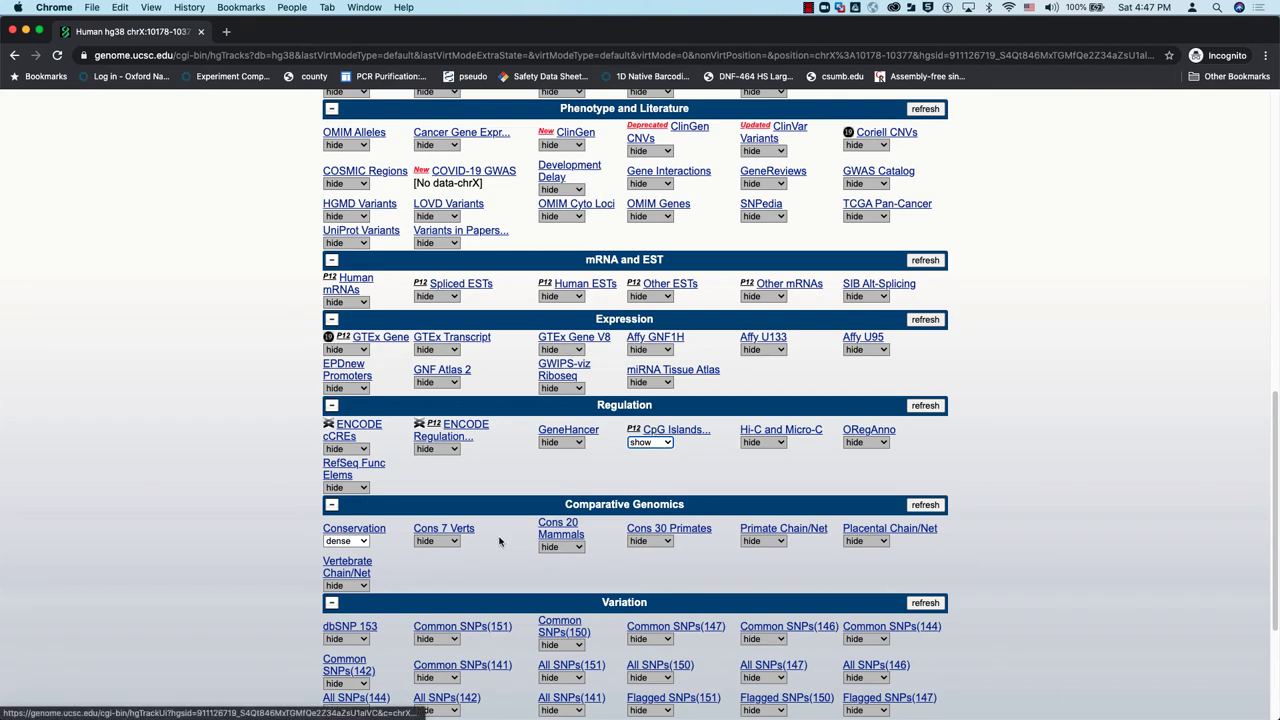
scroll(353, 538, "down", 1)
scroll(360, 560, "down", 5)
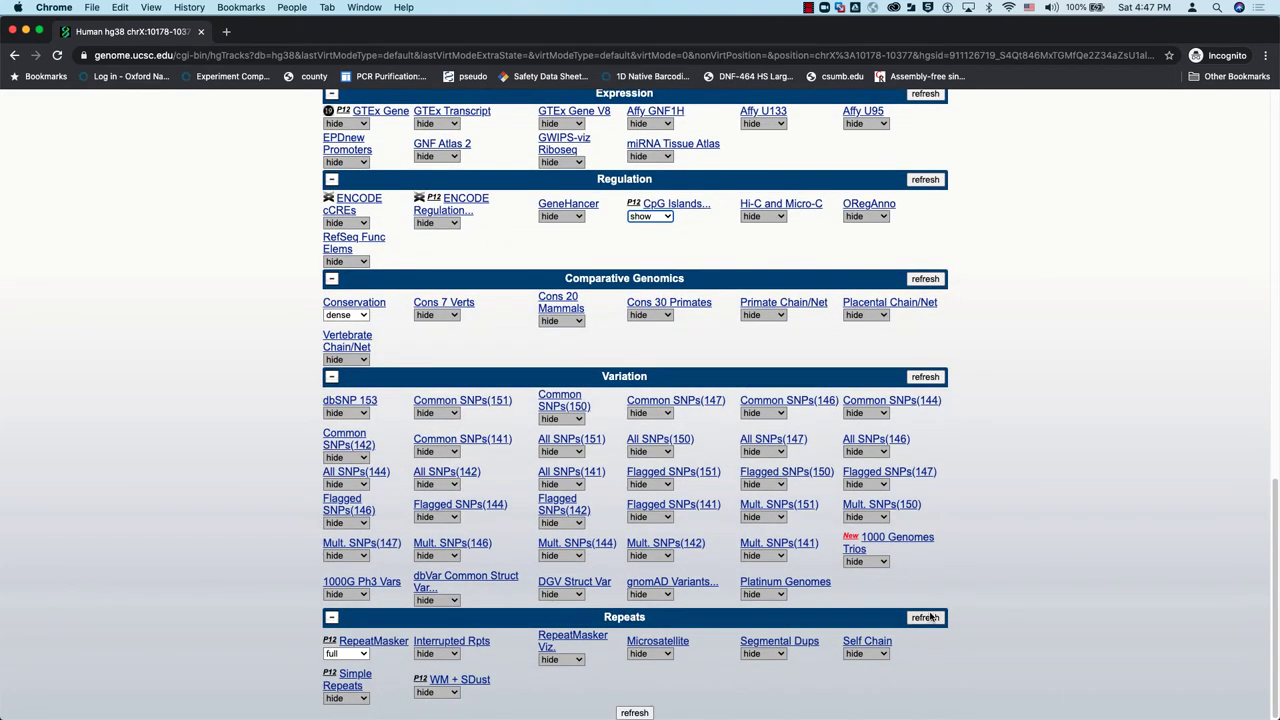
Refresh, then move User Track below GC Percent, RefSeq Curated down, and Multiz Align up
left_click(930, 617)
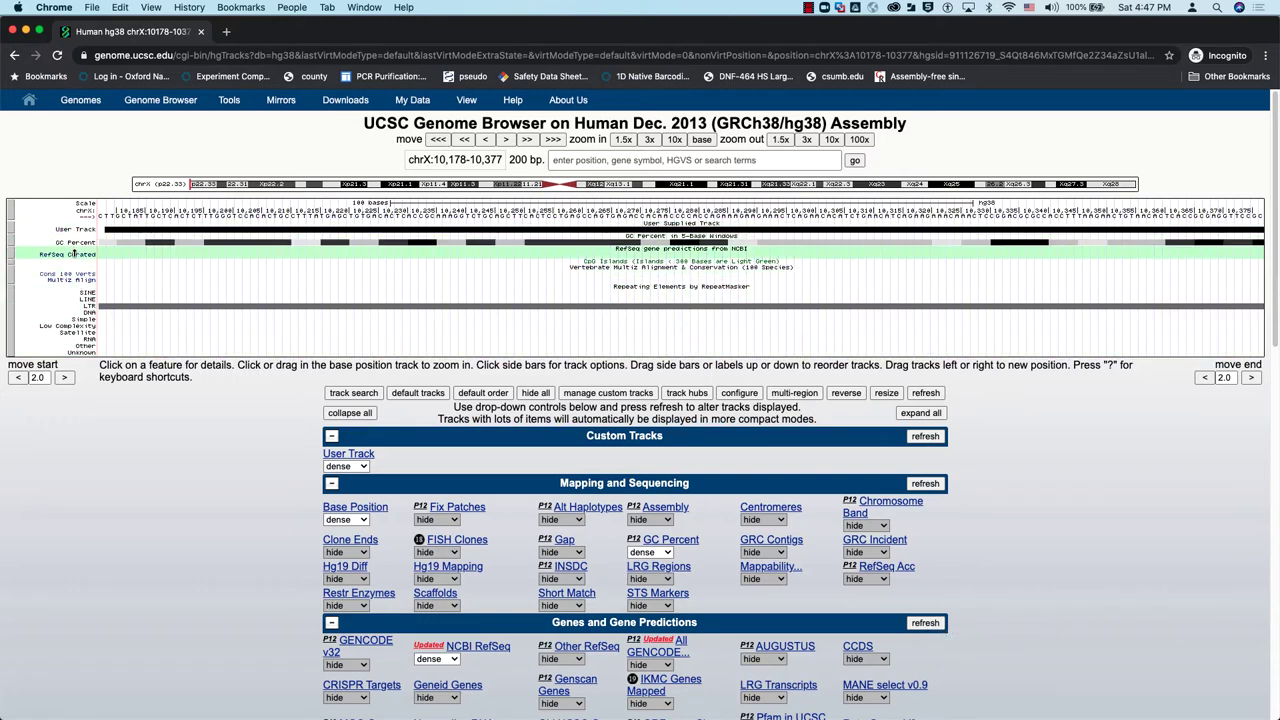
left_click_drag(77, 230, 79, 276)
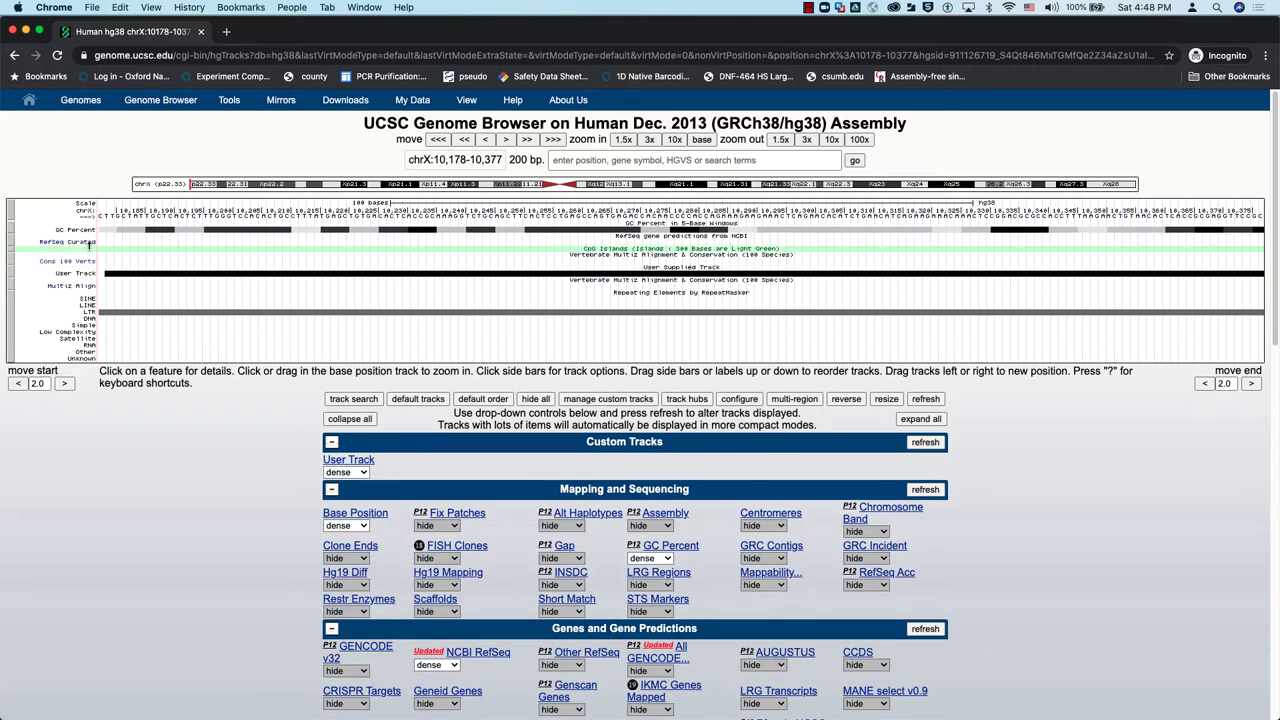
left_click_drag(88, 245, 95, 275)
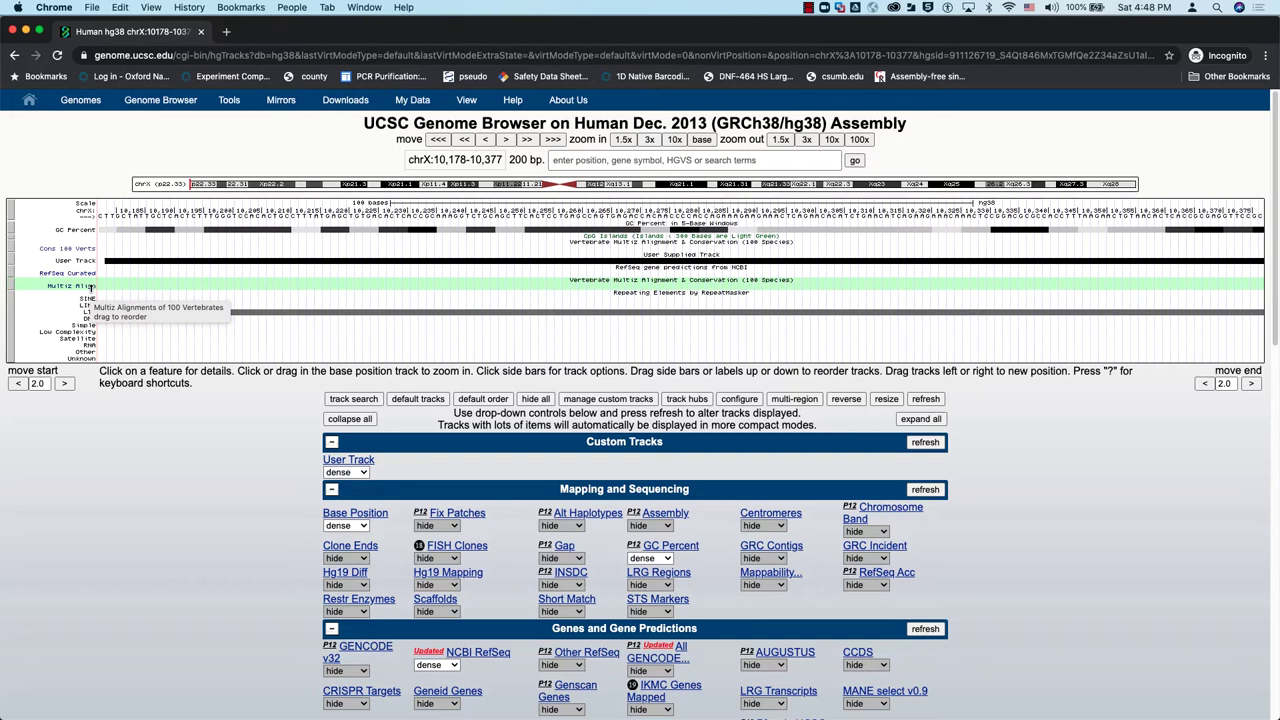
left_click_drag(91, 287, 94, 228)
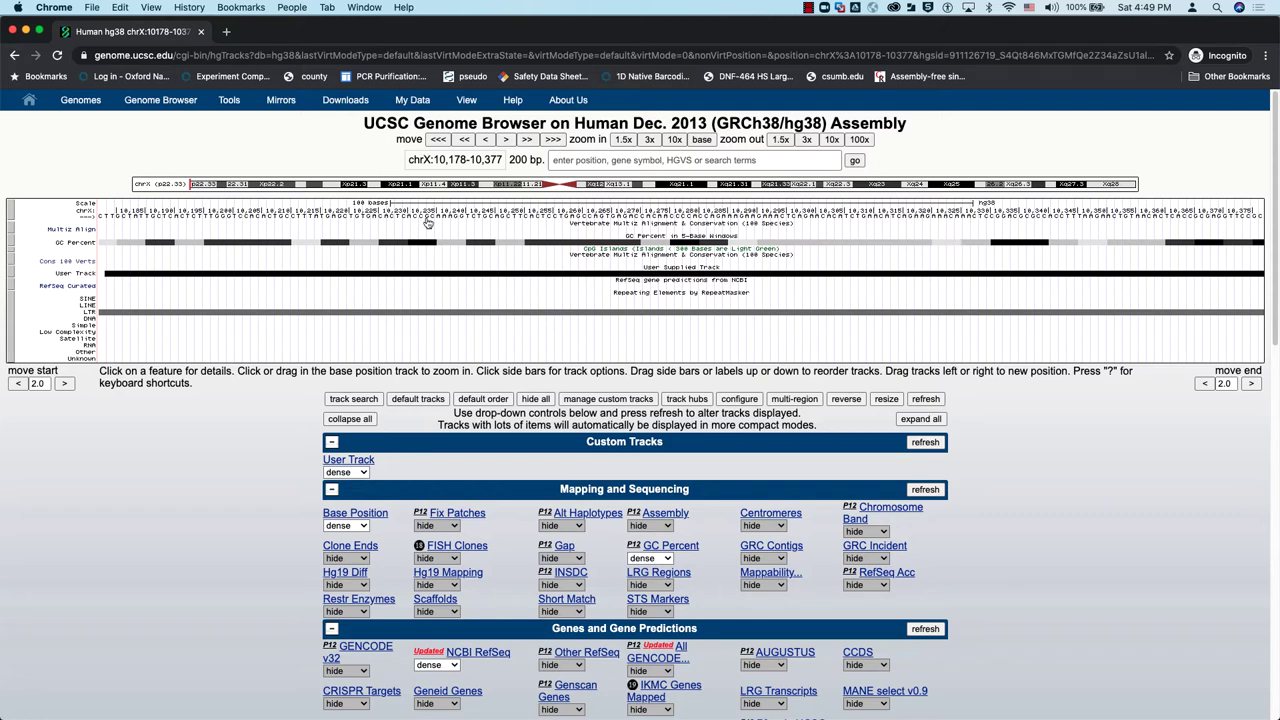
Zoom out 100x, pan to chrX:7,912-27,911, and move Cons 100 Verts up beside Multiz Align
left_click(857, 141)
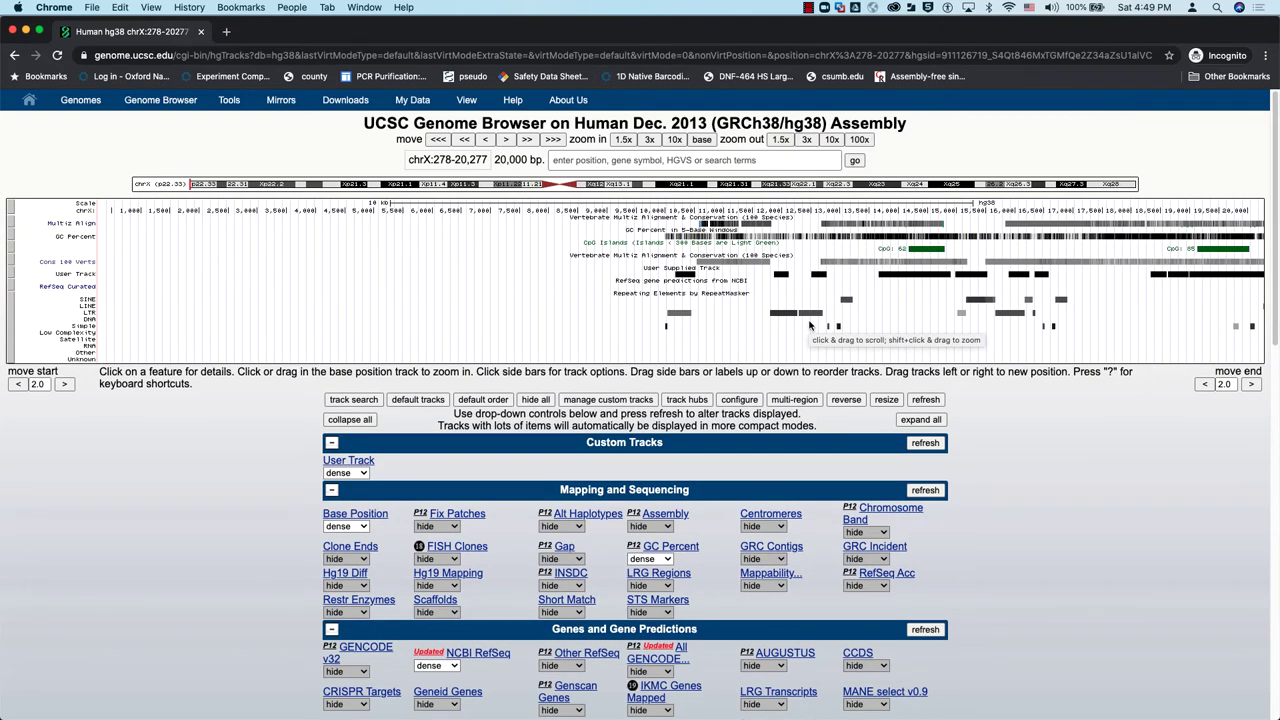
left_click_drag(1098, 302, 677, 327)
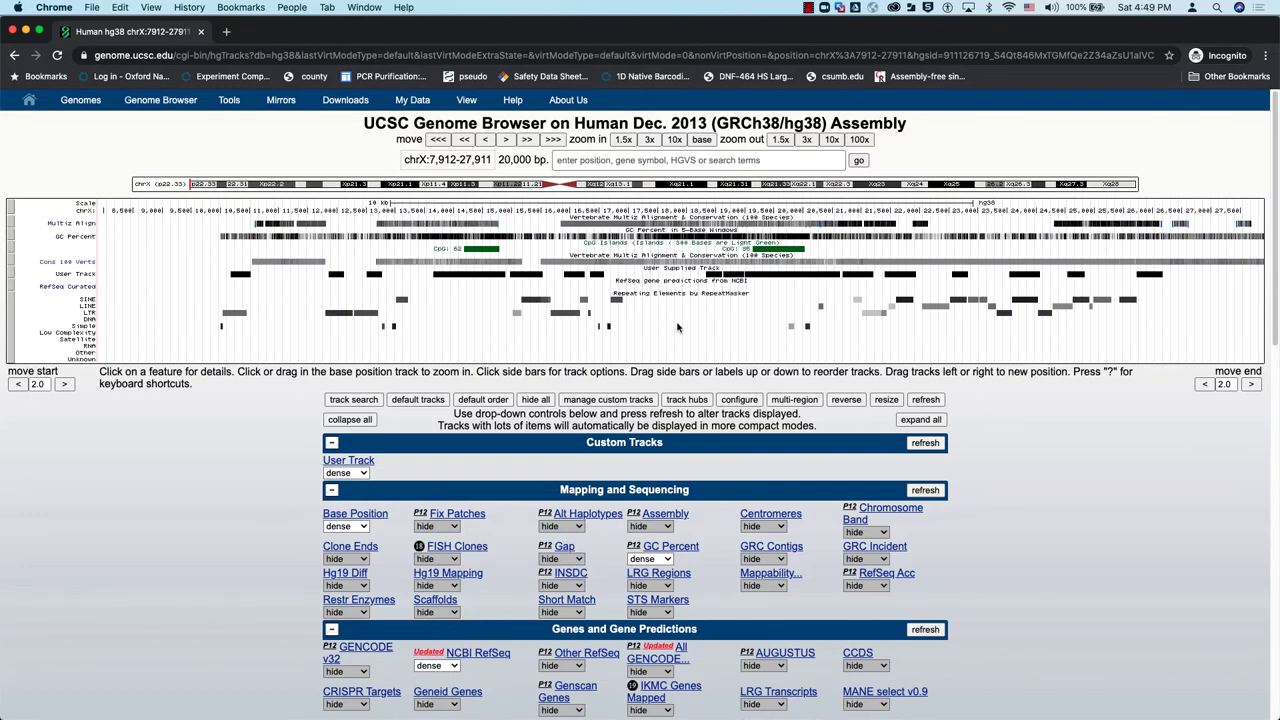
scroll(728, 505, "down", 10)
scroll(728, 505, "down", 3)
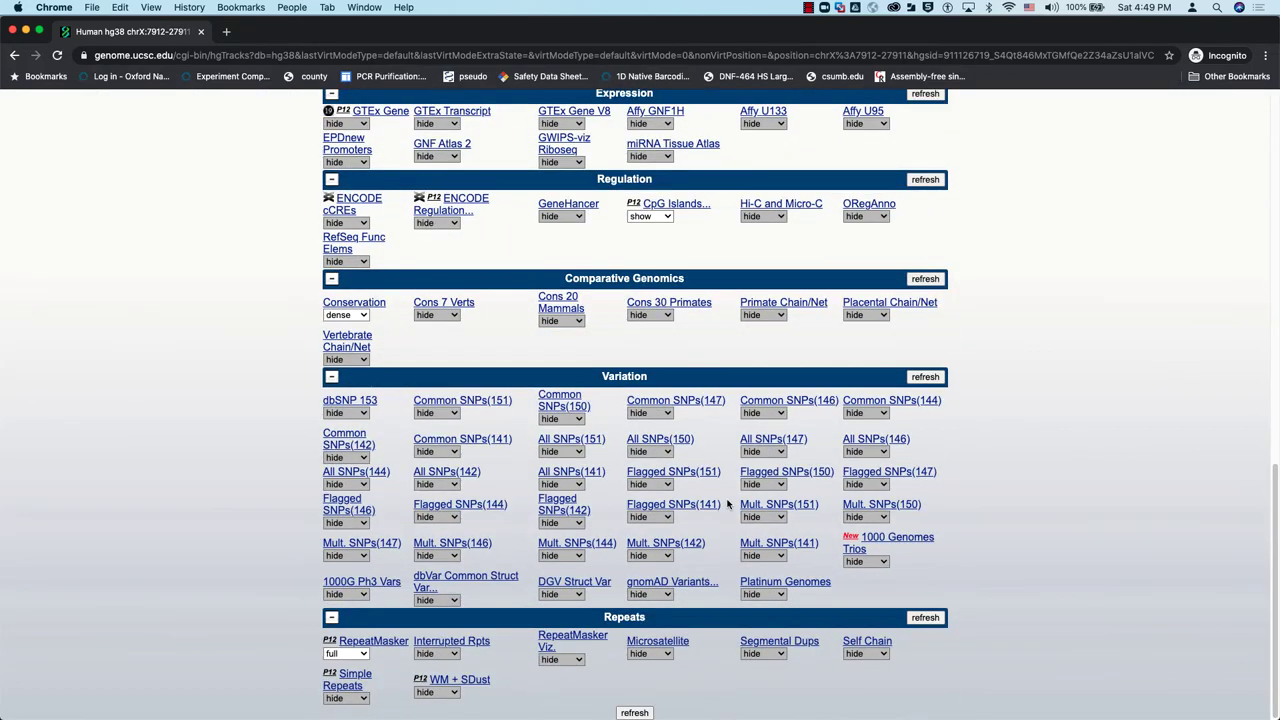
scroll(728, 505, "up", 4)
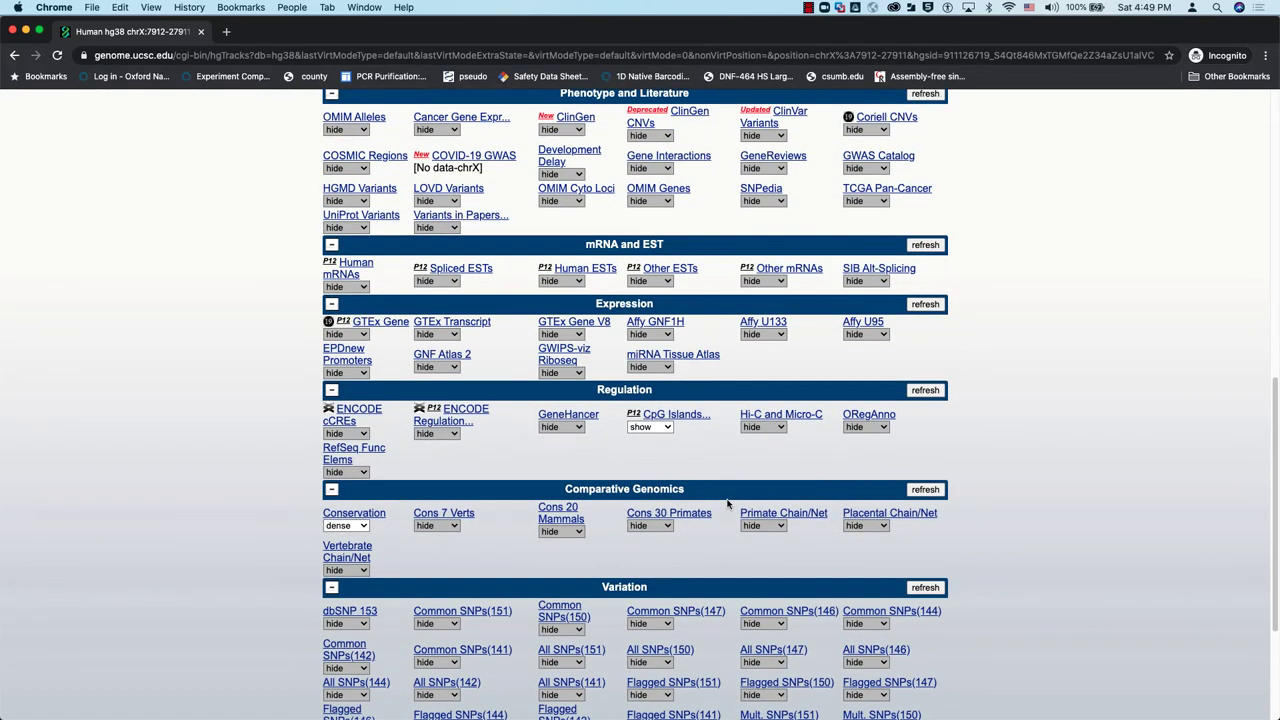
scroll(728, 505, "up", 10)
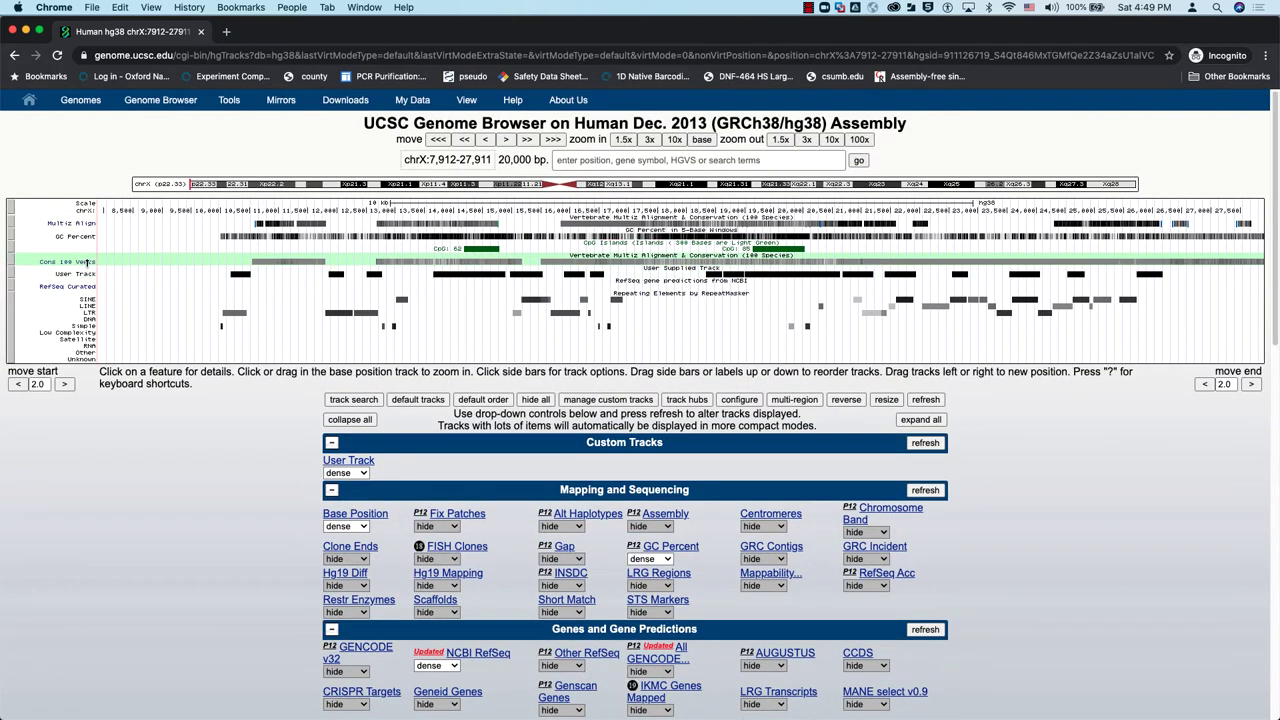
left_click_drag(88, 259, 84, 237)
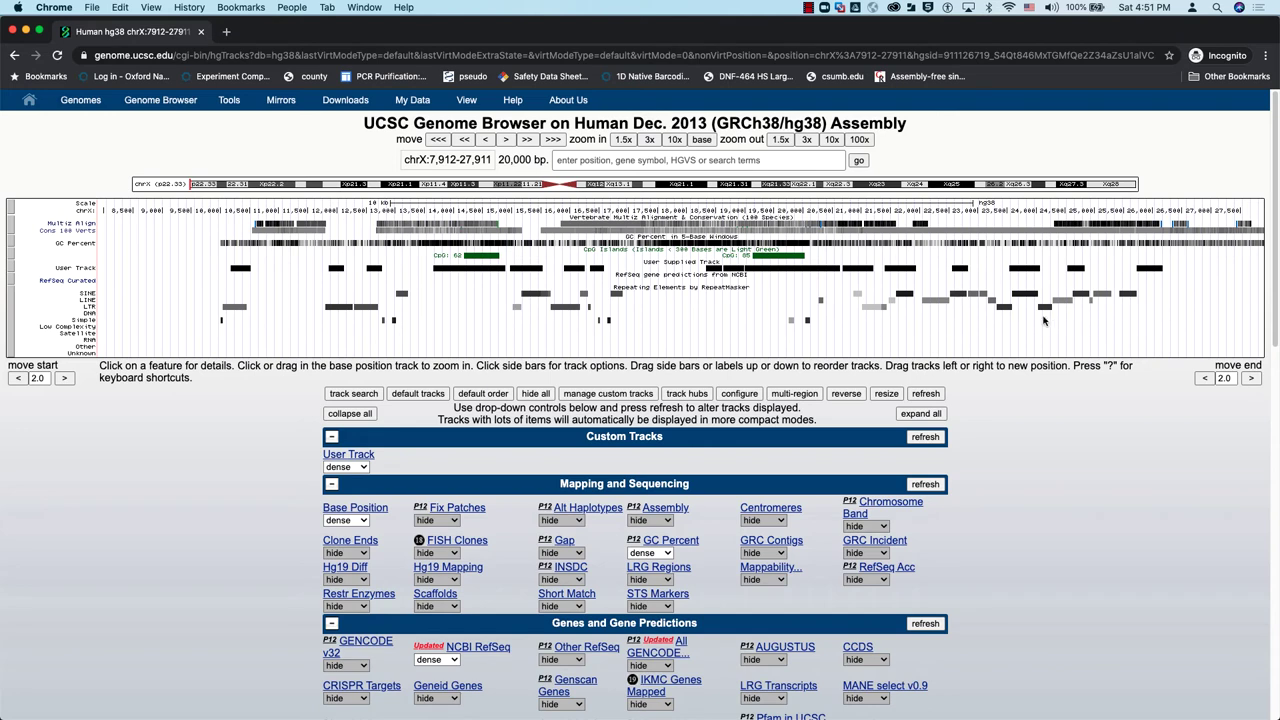
Zoom out 100x to show chrX:1-2,000,000
left_click(864, 142)
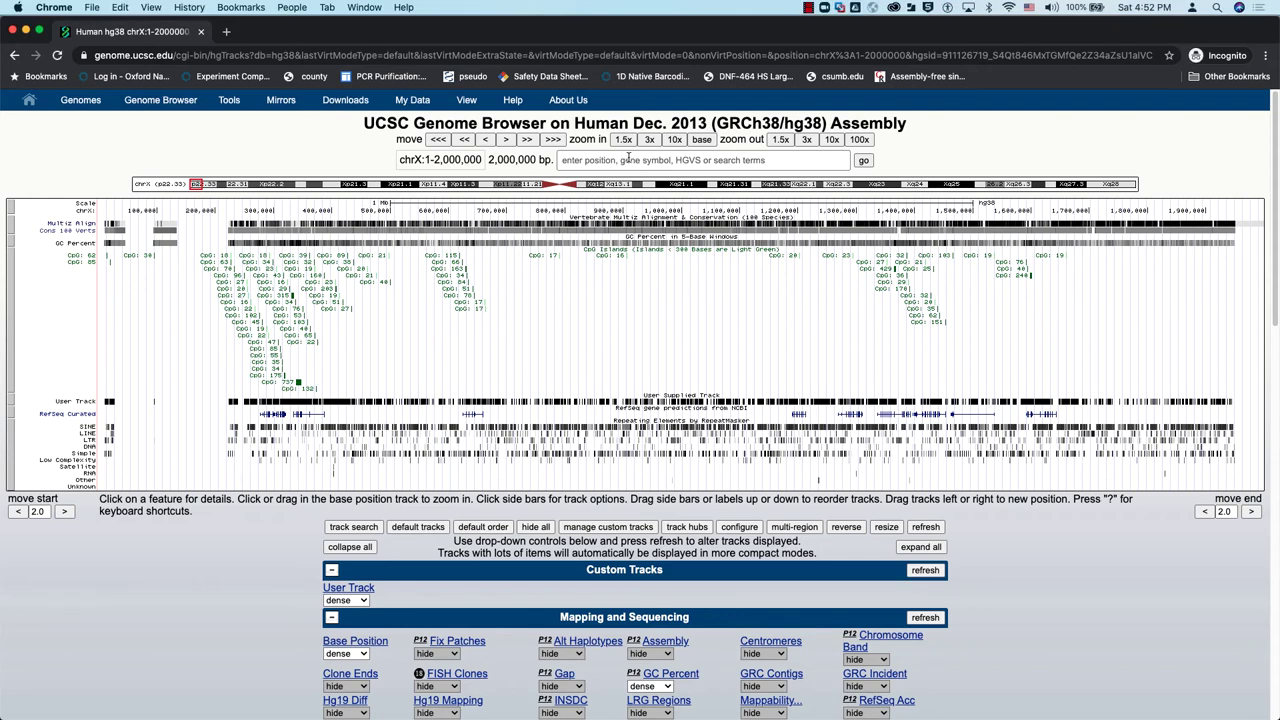
Paste the target coordinates into the position box and jump to them
left_click(629, 160)
type("chrX:1,328,271-1,494,937")
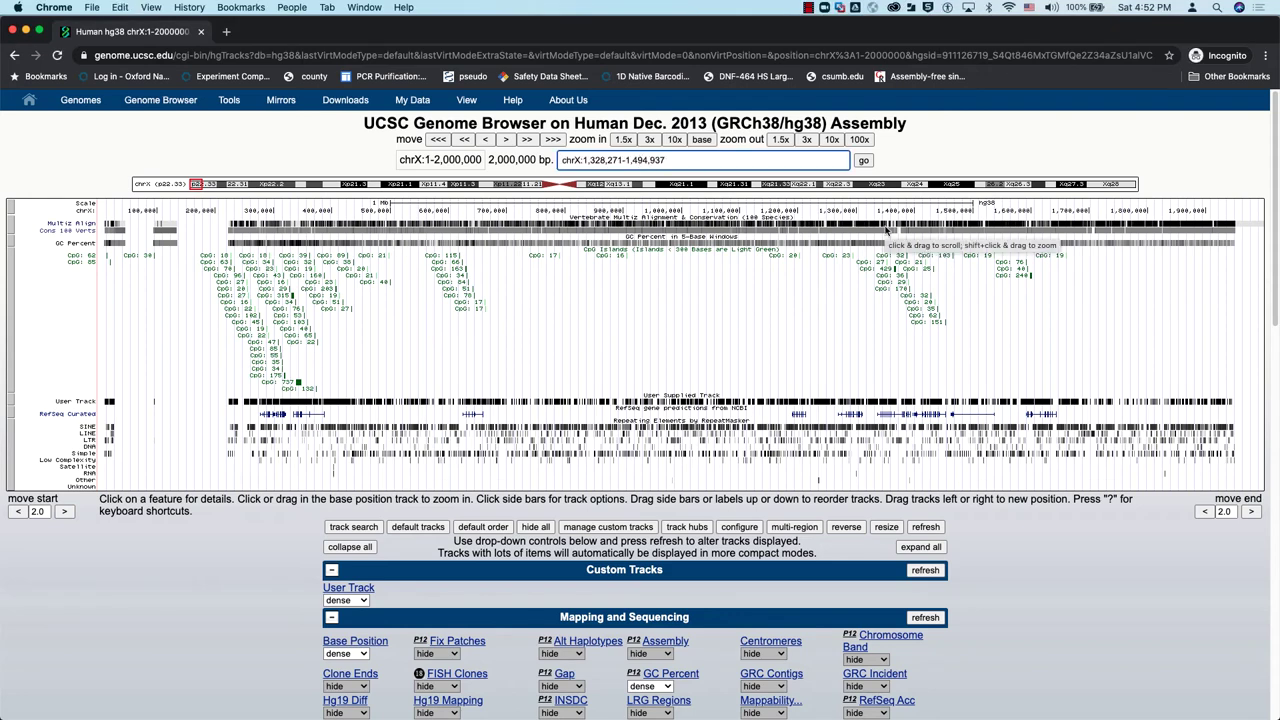
key("Return")
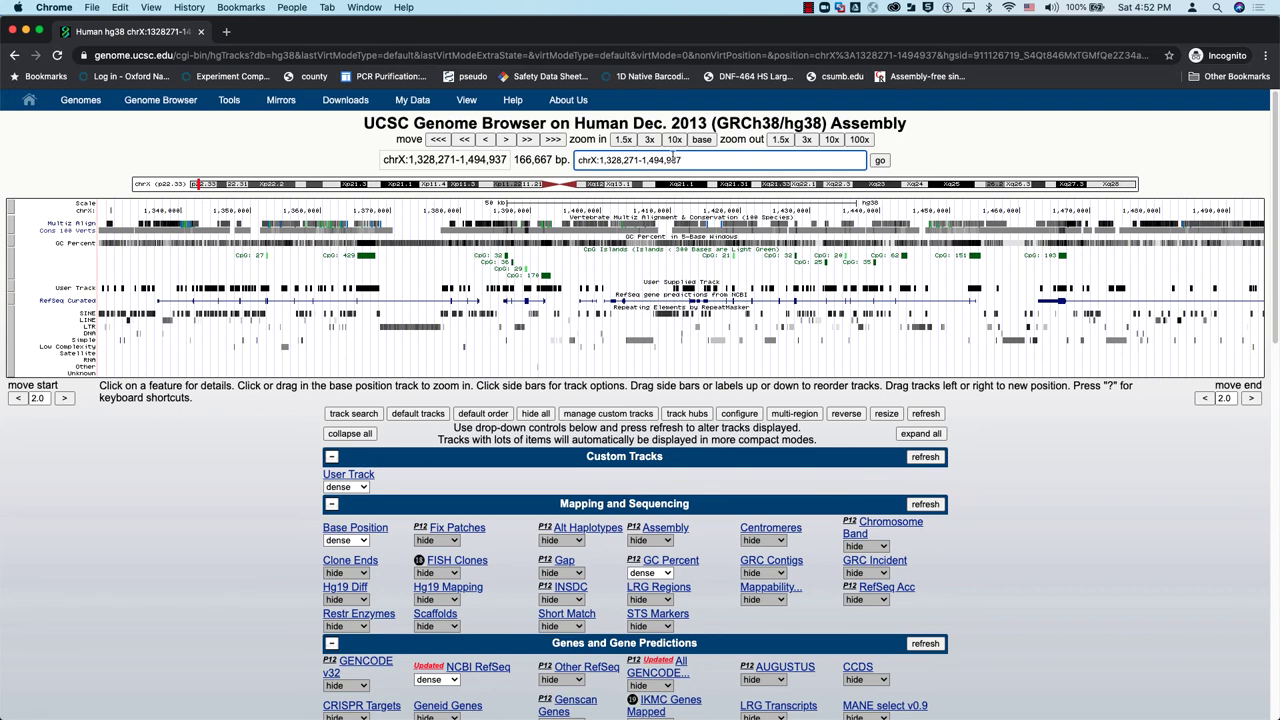
Correct the position to chrX:1,328,000-1,495,000 and load that region
left_click_drag(600, 160, 703, 158)
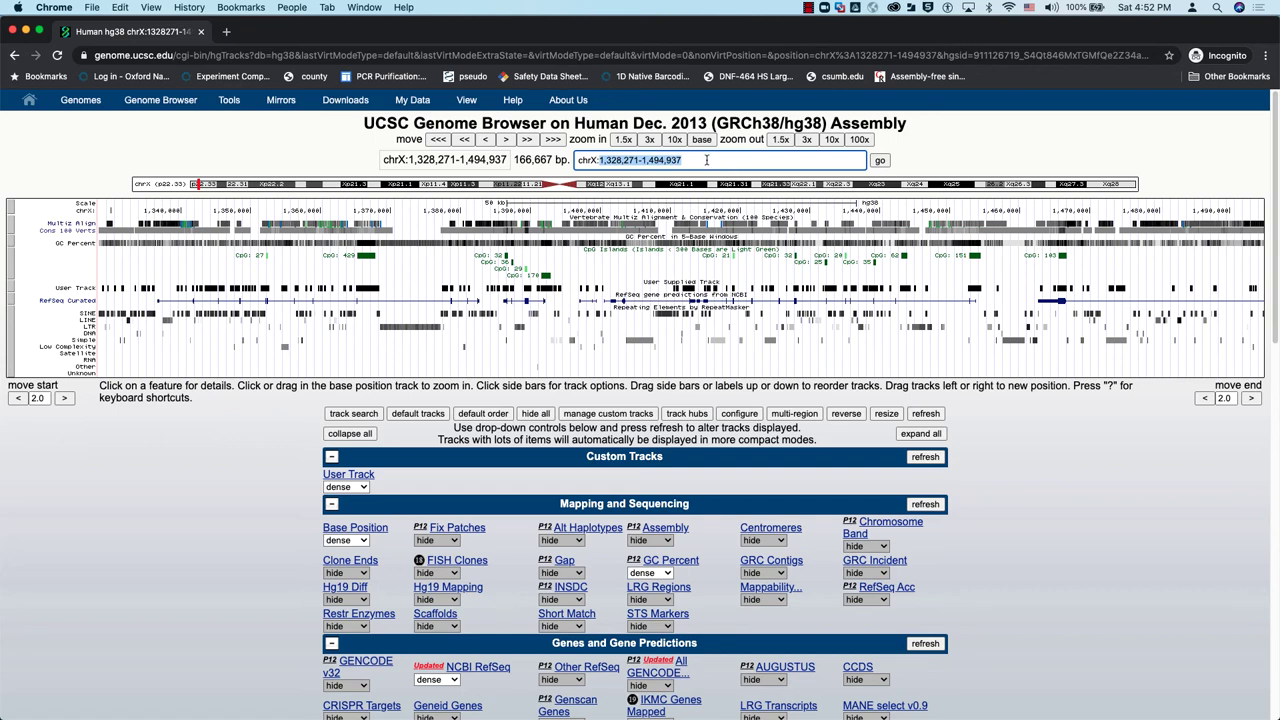
left_click_drag(704, 160, 573, 152)
left_click(771, 165)
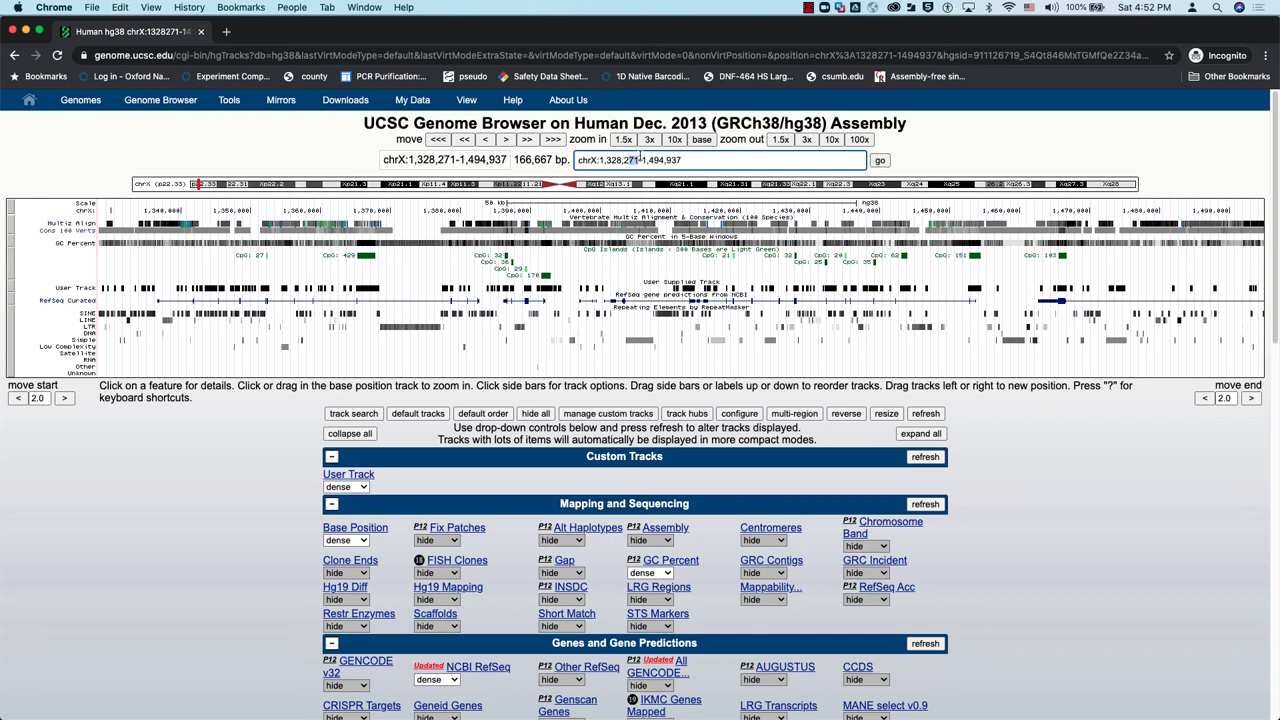
type("200")
left_click_drag(658, 160, 692, 160)
type("5")
key("BackSpace")
type("000")
left_click(880, 160)
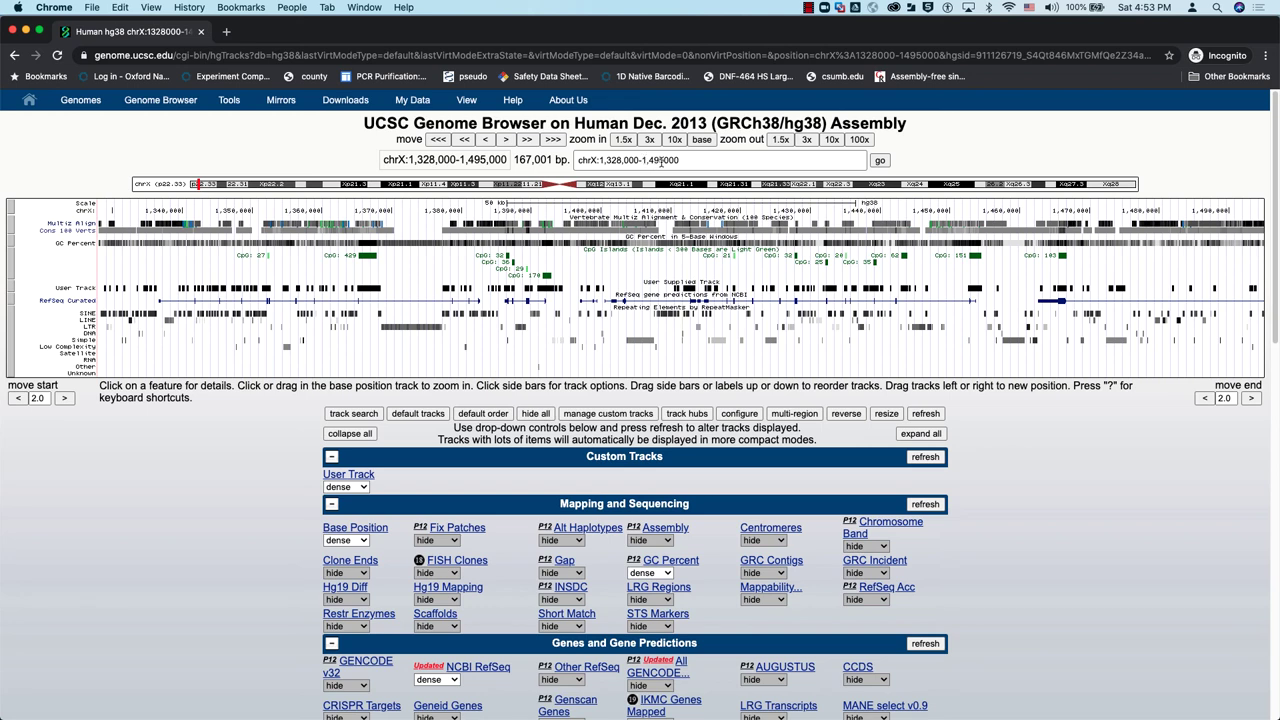
left_click(664, 162)
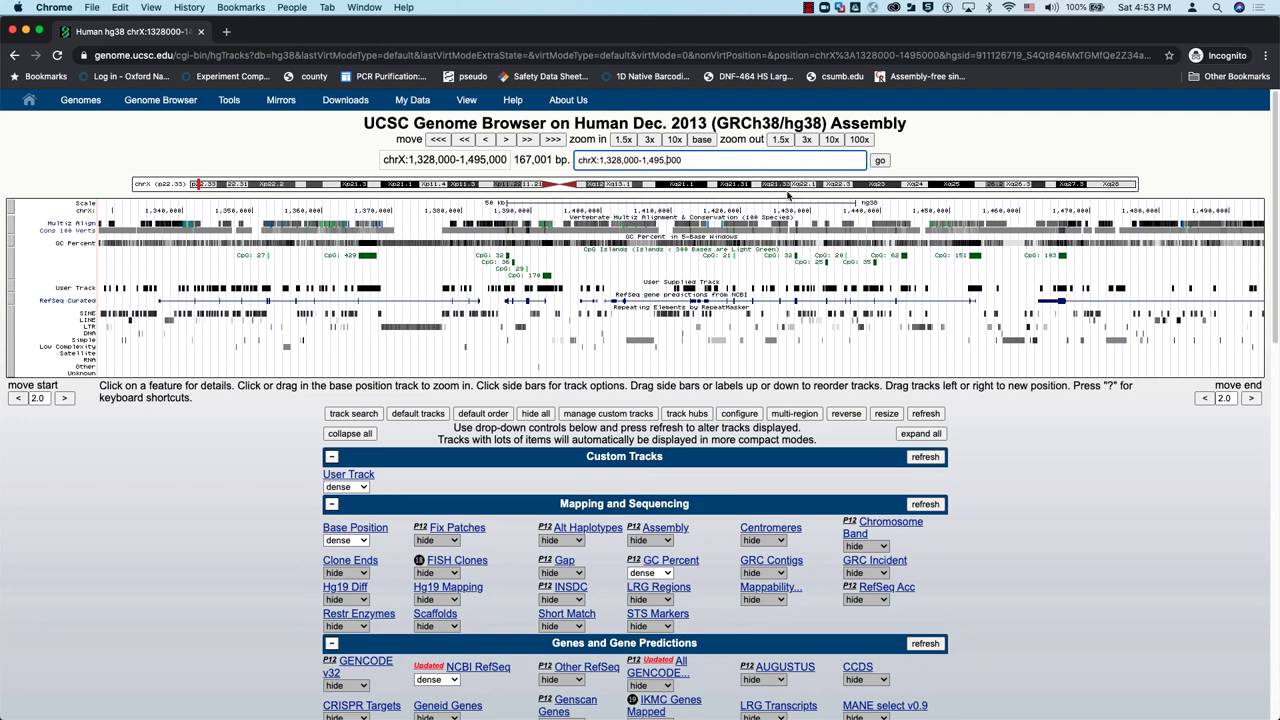